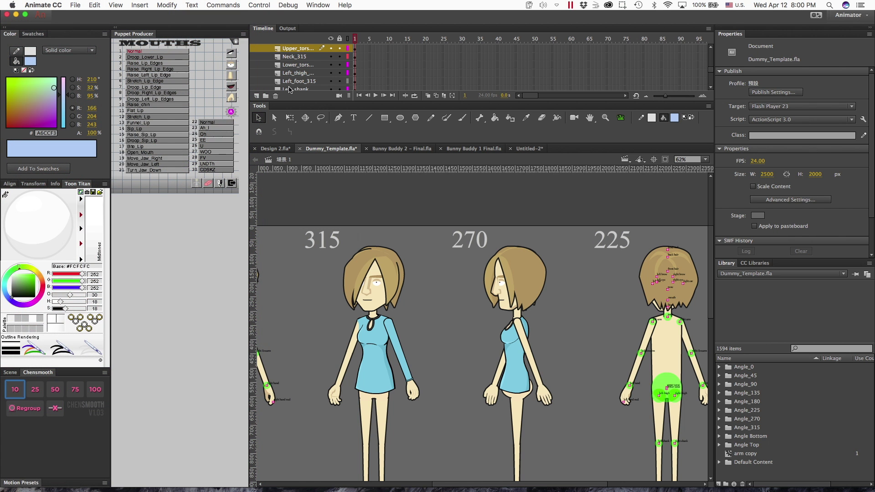
Step: Switch from Animate CC over to the Safari web browser
key(super+Tab)
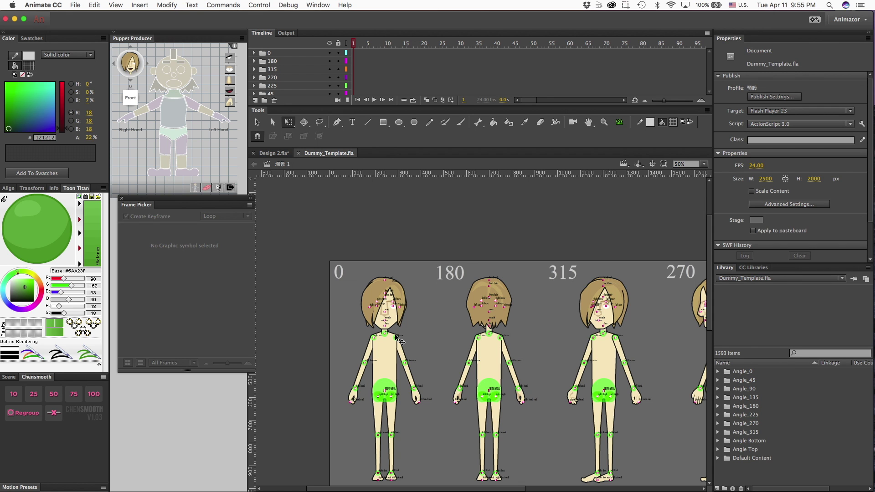
Step: Zoom the stage to 100% and scroll left to show the 0 and 180 dummies
key(super+equal)
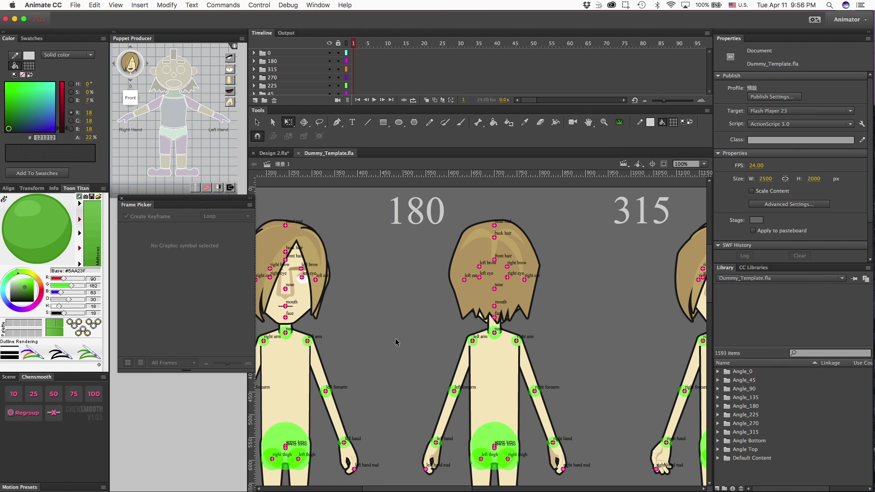
scroll(395, 338, left, 5)
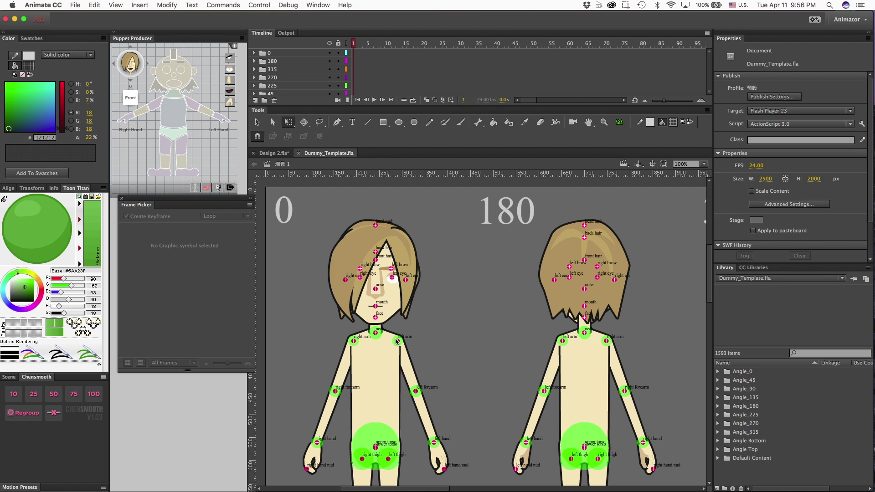
Step: Hide the 0 dummy's pivot_0 markers and green pivot circles, then bring up Design 2.fla
click(412, 279)
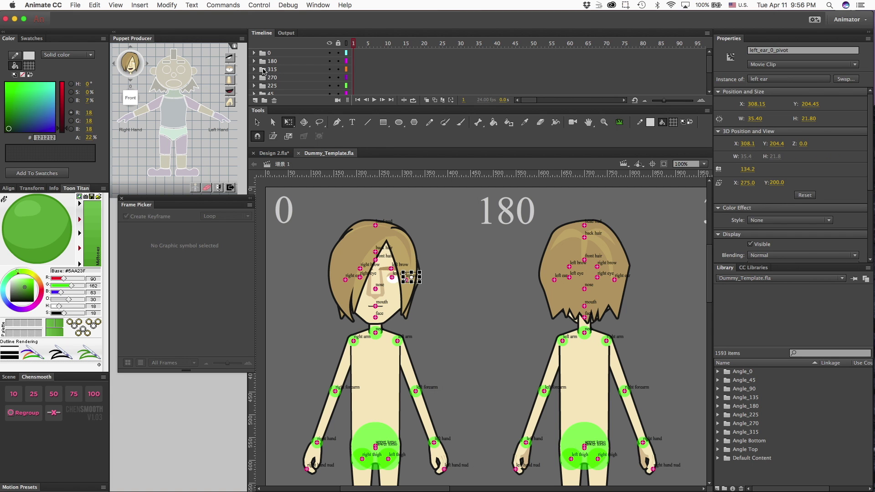
click(254, 53)
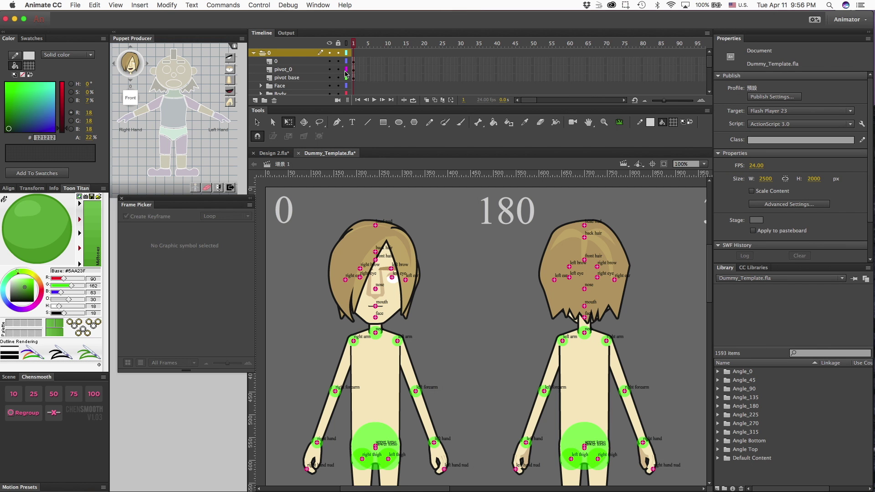
click(329, 69)
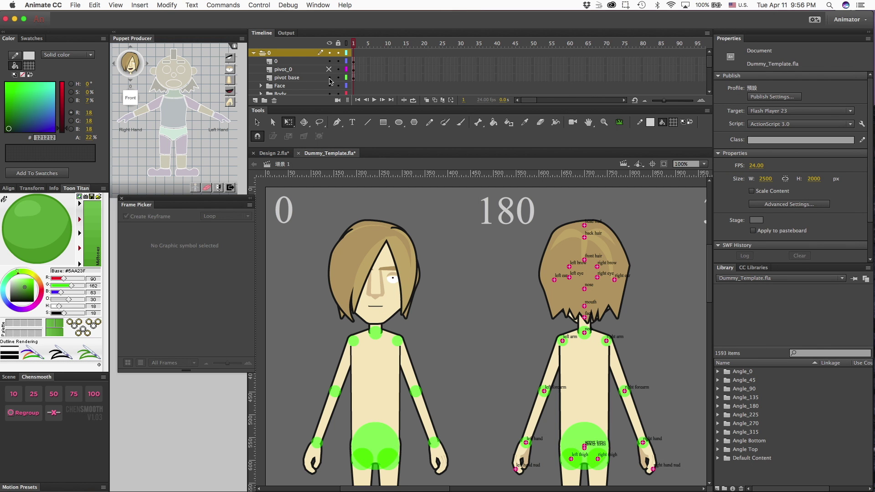
click(329, 78)
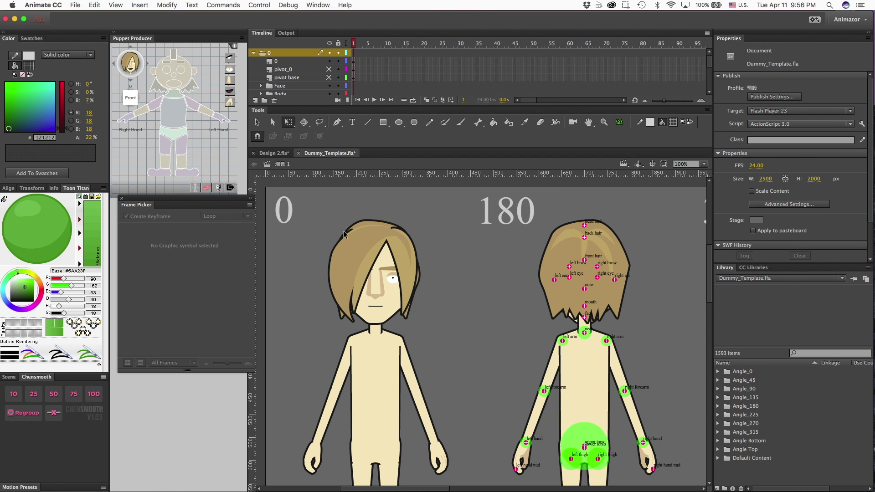
click(275, 154)
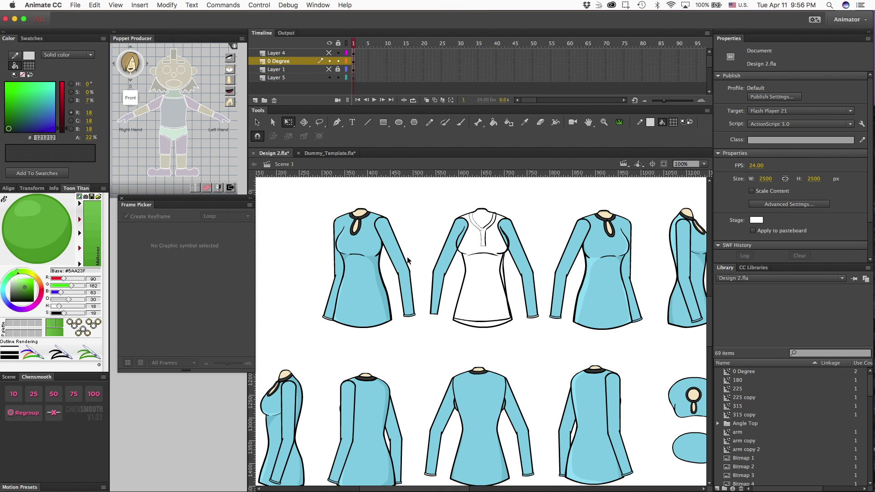
Step: Copy Layer 1 of the 315 blue keyhole dress symbol in Design 2, then exit the symbol
click(369, 284)
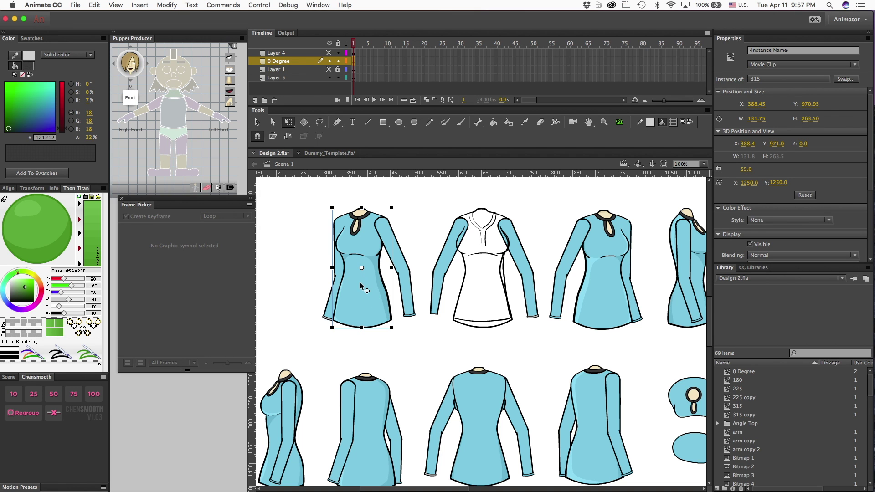
double_click(360, 287)
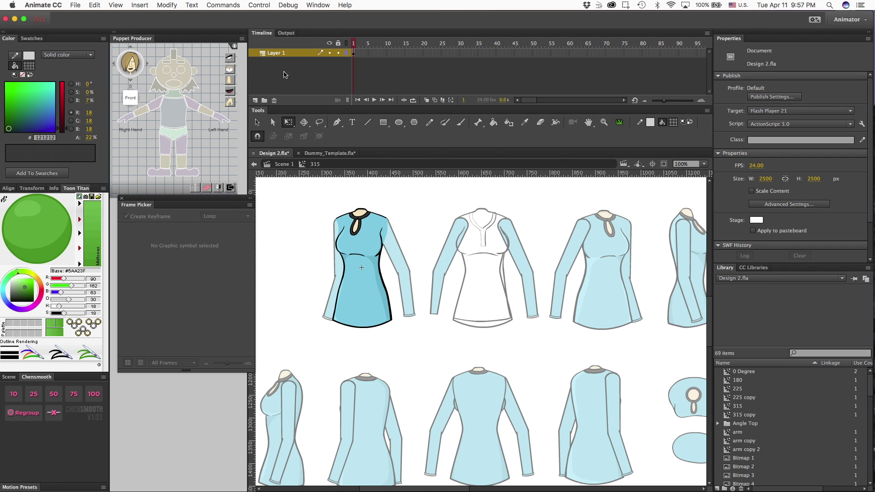
right_click(280, 56)
click(279, 57)
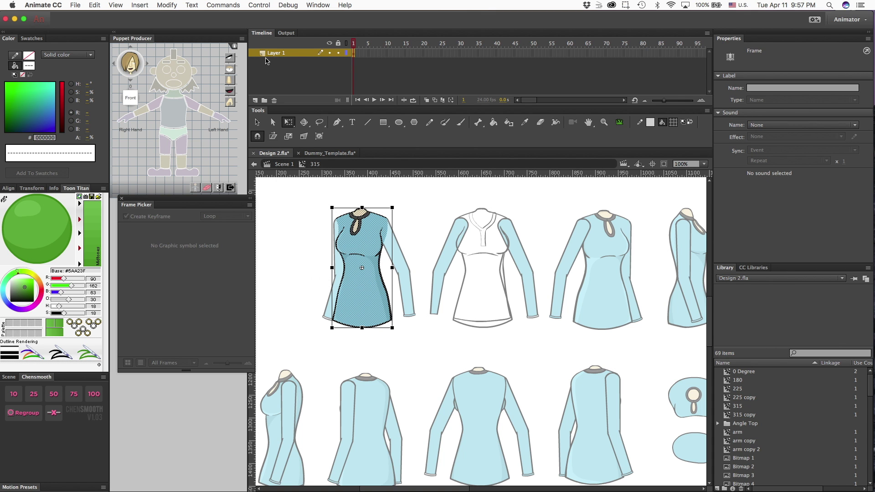
right_click(275, 54)
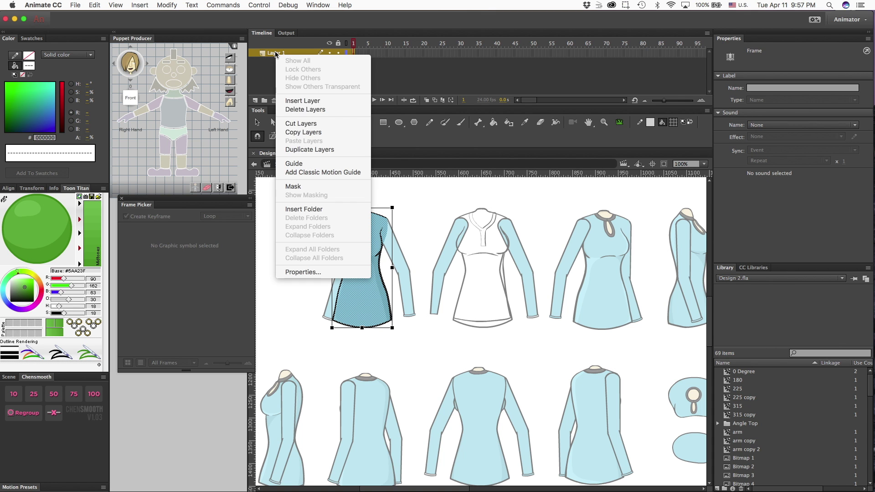
click(298, 133)
double_click(315, 276)
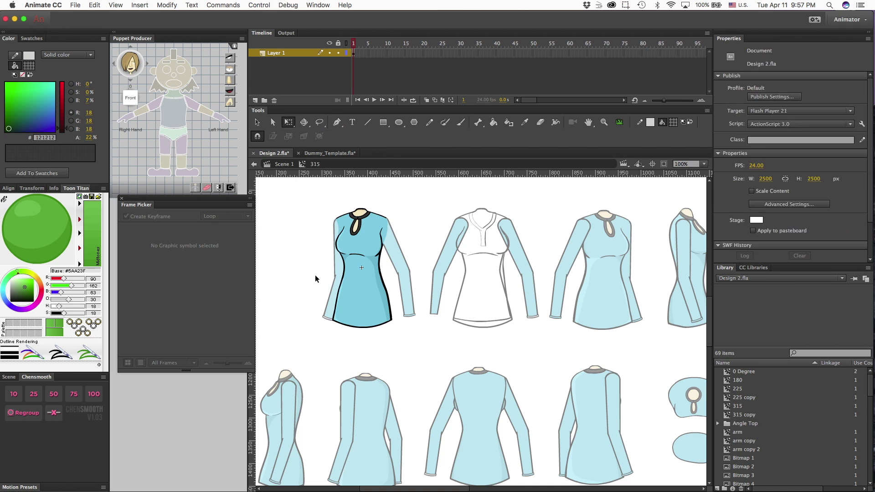
Step: In Dummy_Template, hide the pivot_315 and pivot base_315 layers of the 315 dummy
click(329, 154)
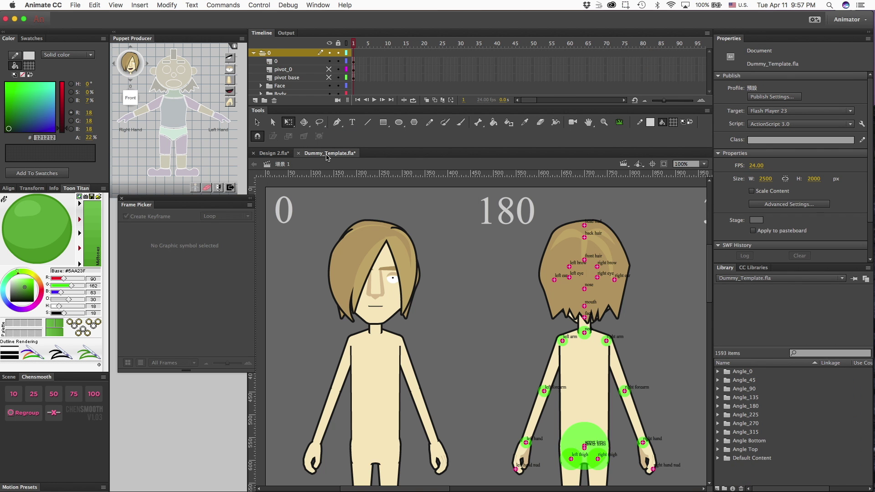
scroll(452, 319, right, 10)
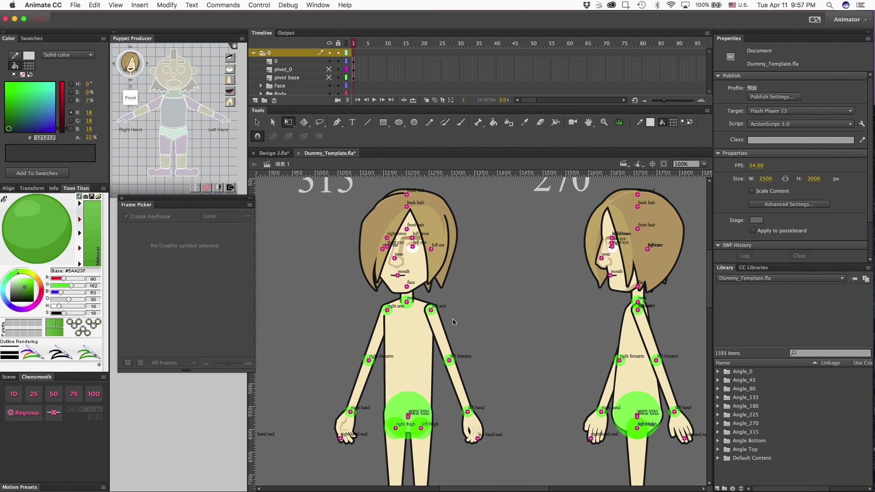
click(410, 301)
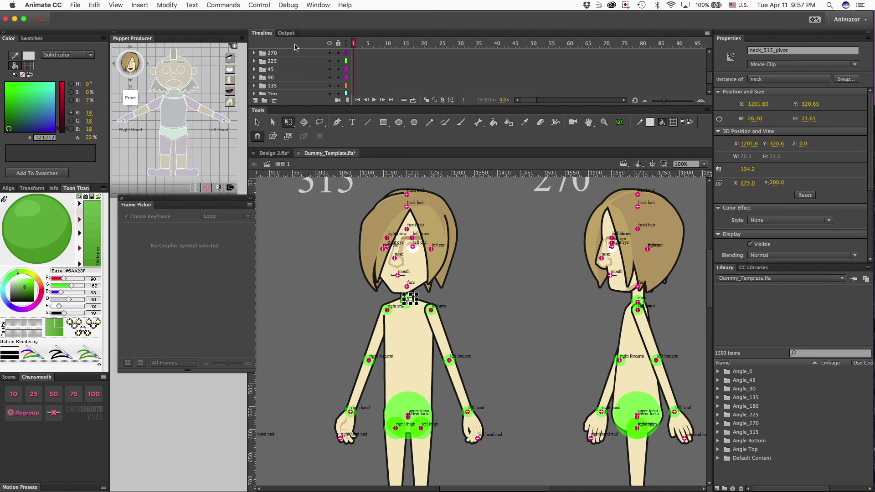
scroll(262, 61, up, 2)
click(253, 61)
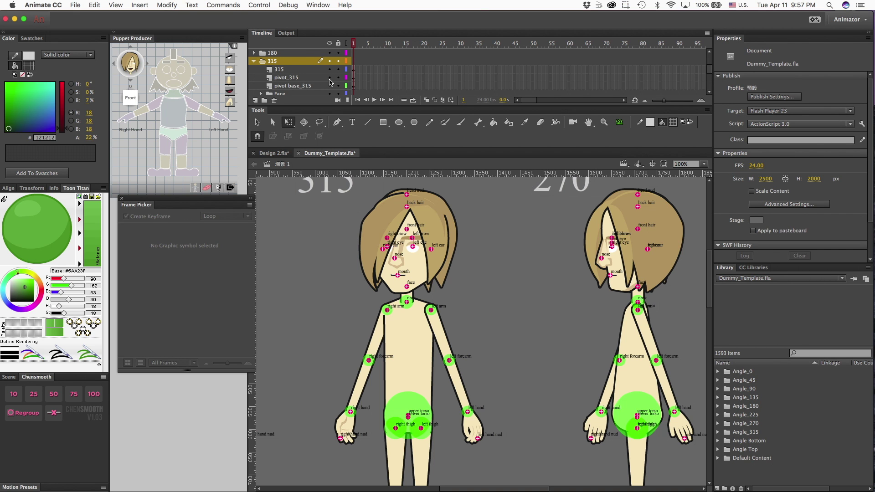
click(329, 78)
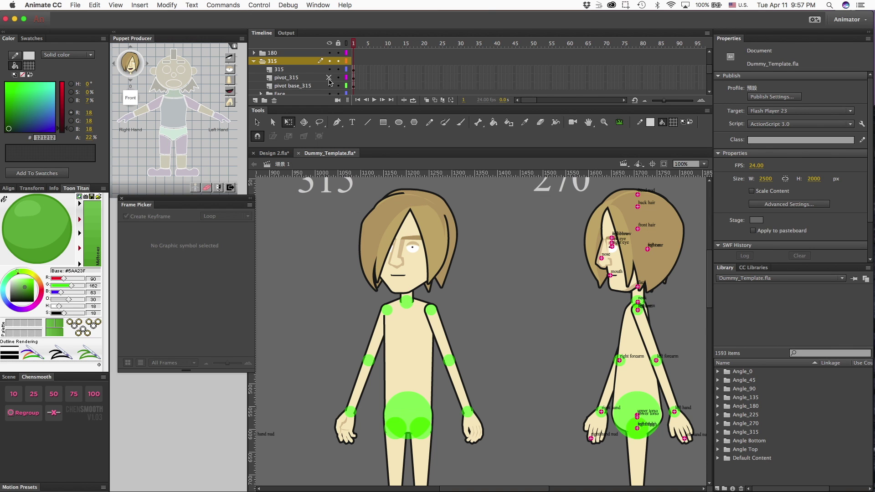
click(329, 86)
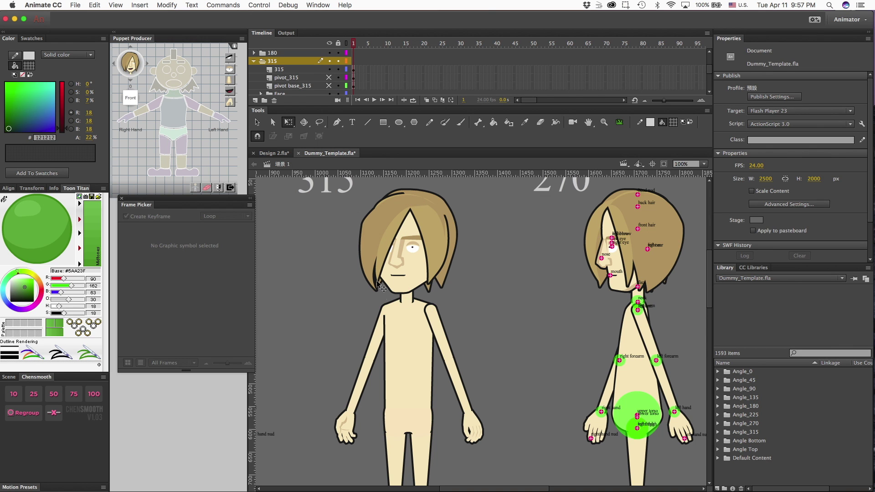
Step: Enter the Upper_torso_315 symbol and select its layer 3
click(412, 341)
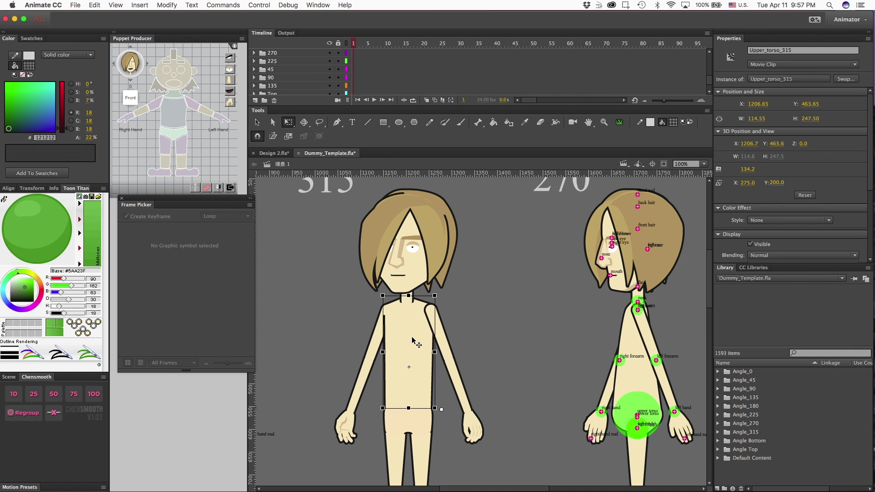
double_click(412, 341)
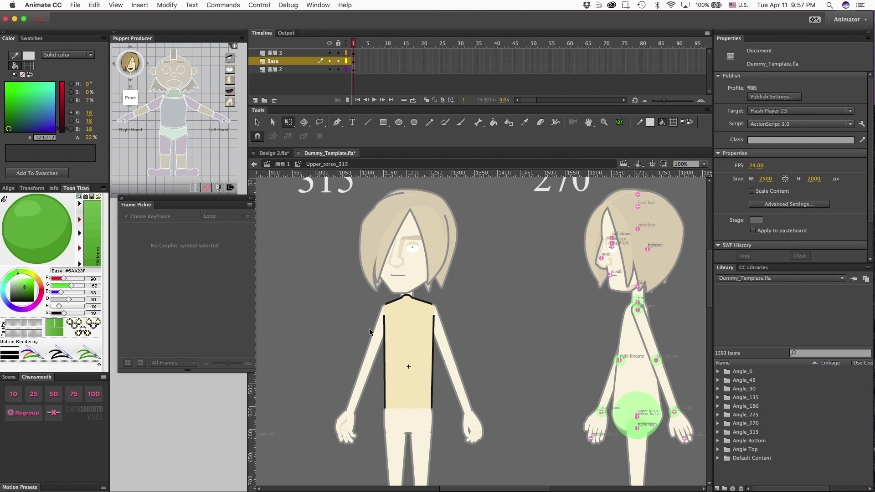
click(278, 53)
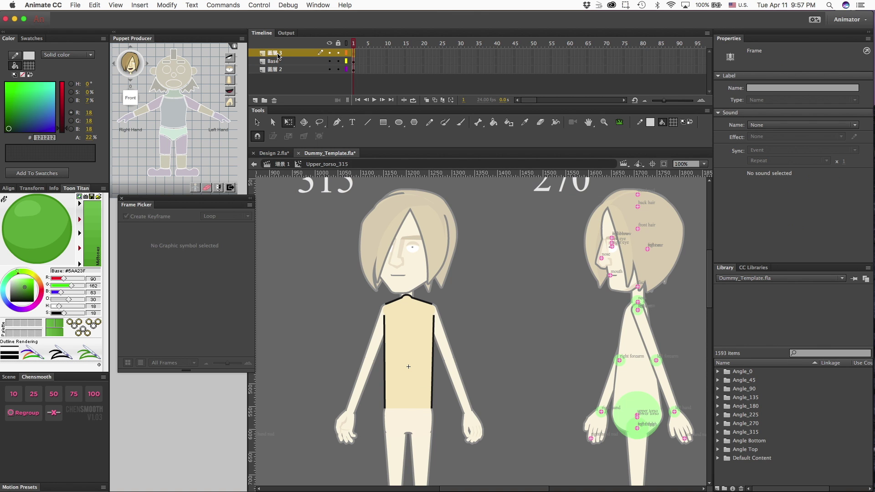
Step: Paste the dress layer into Upper_torso_315 and resize it to 143.75 × 287.50 over the torso
right_click(271, 55)
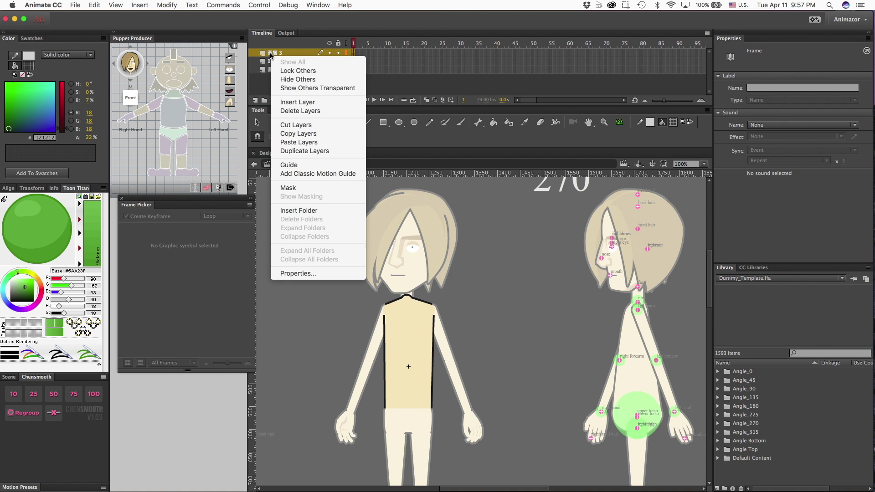
key(Escape)
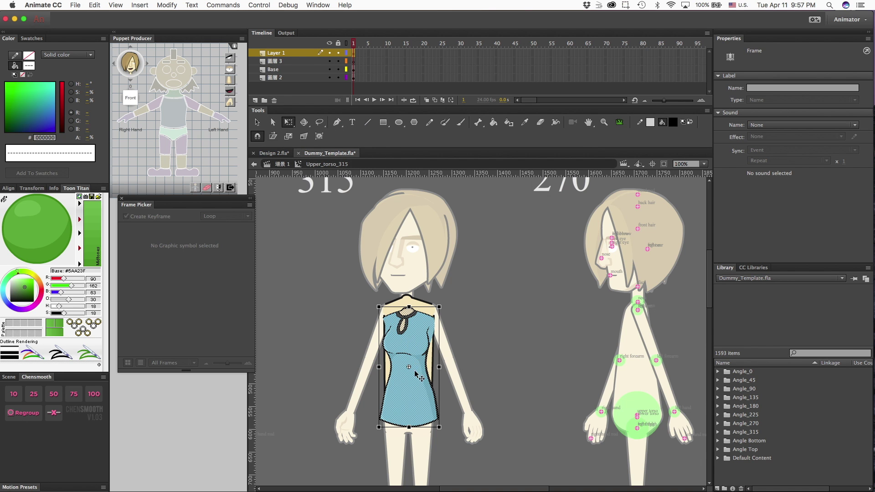
drag(418, 376, 402, 344)
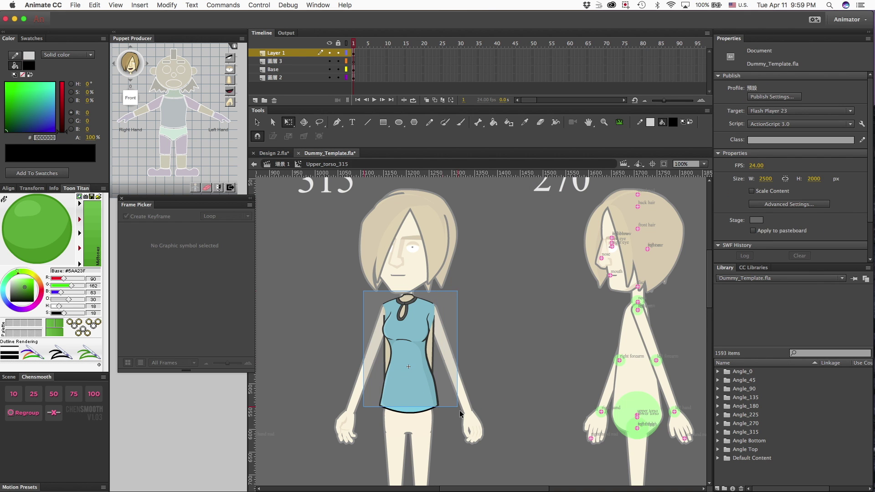
click(435, 405)
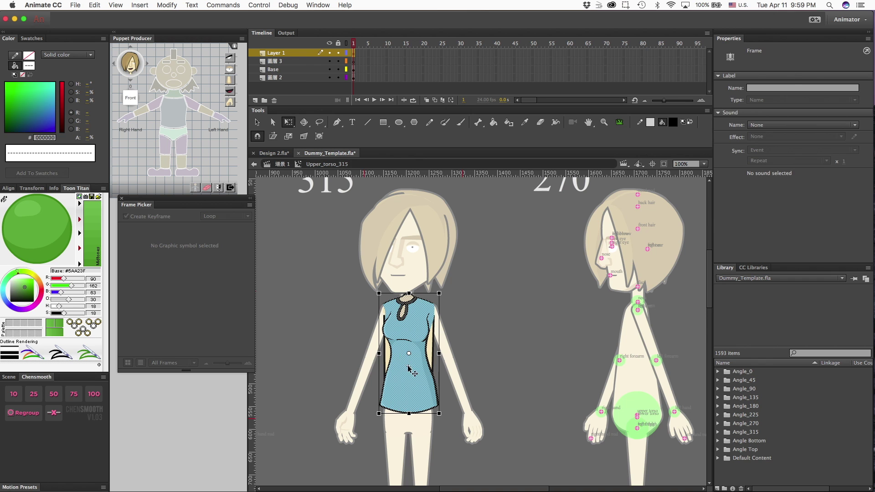
drag(410, 368, 519, 373)
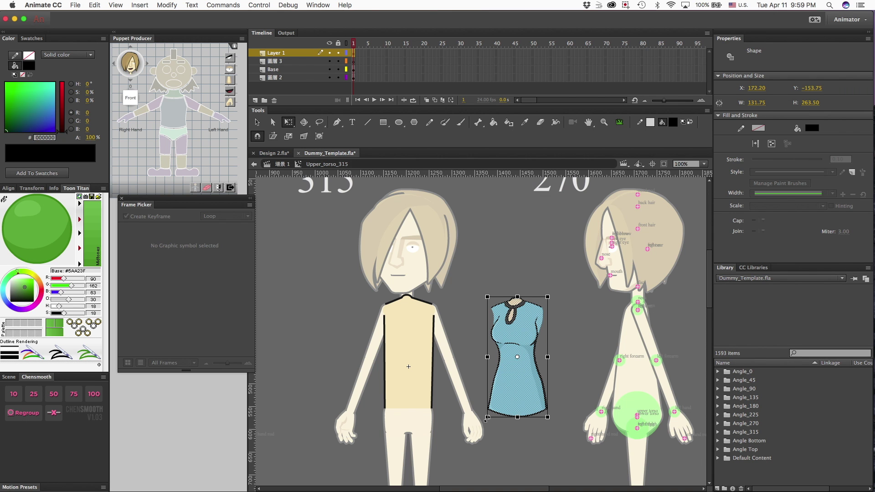
mouse_move(486, 418)
mouse_down()
mouse_move(468, 435)
mouse_move(484, 429)
mouse_move(489, 412)
mouse_move(483, 429)
mouse_up()
drag(506, 393, 398, 399)
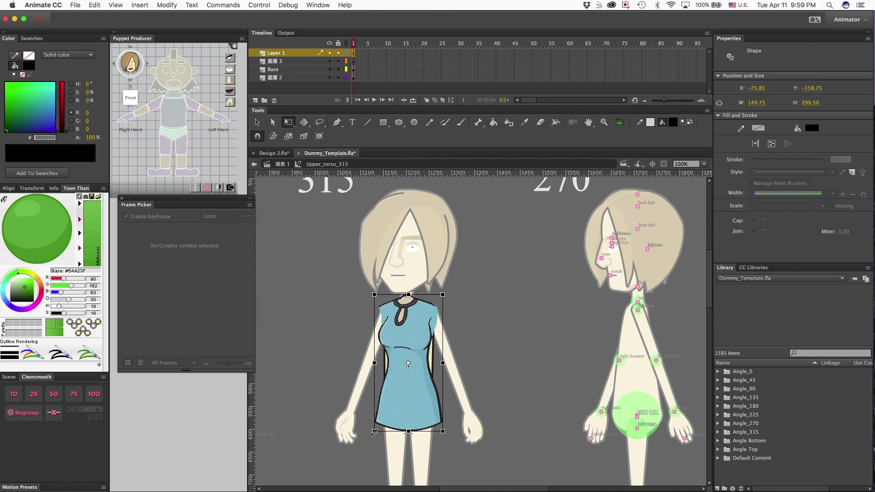
drag(373, 433, 397, 418)
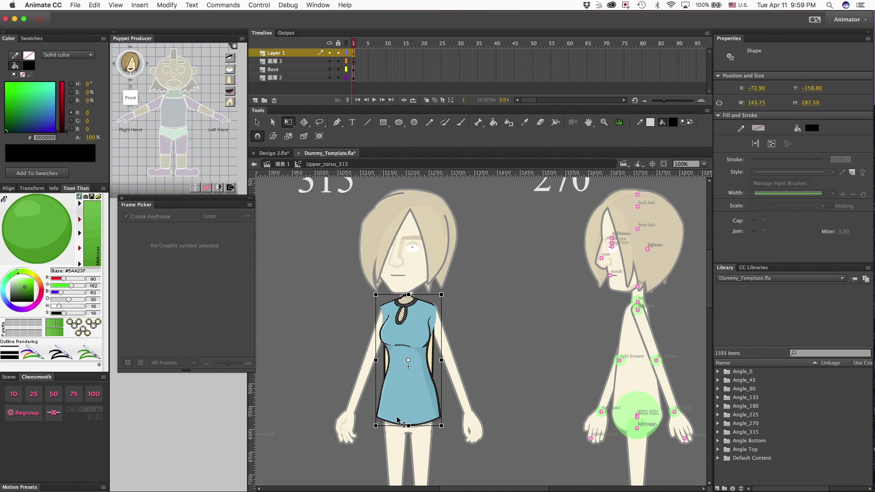
click(497, 298)
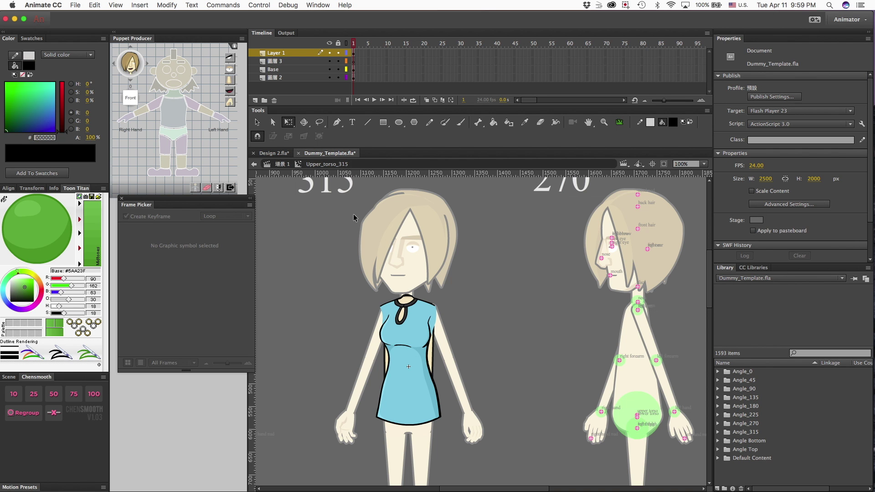
Step: Delete layers 2, Base and 3 from Upper_torso_315 so only the dress layer remains
click(294, 78)
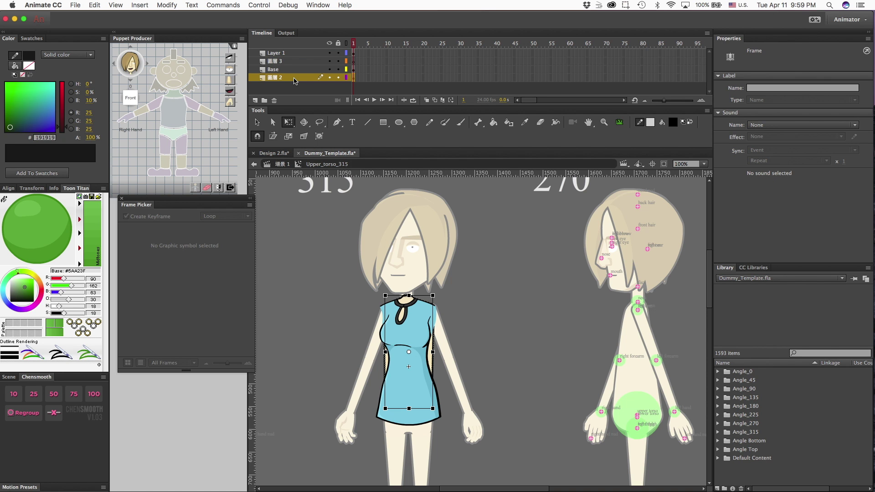
click(274, 100)
click(274, 100)
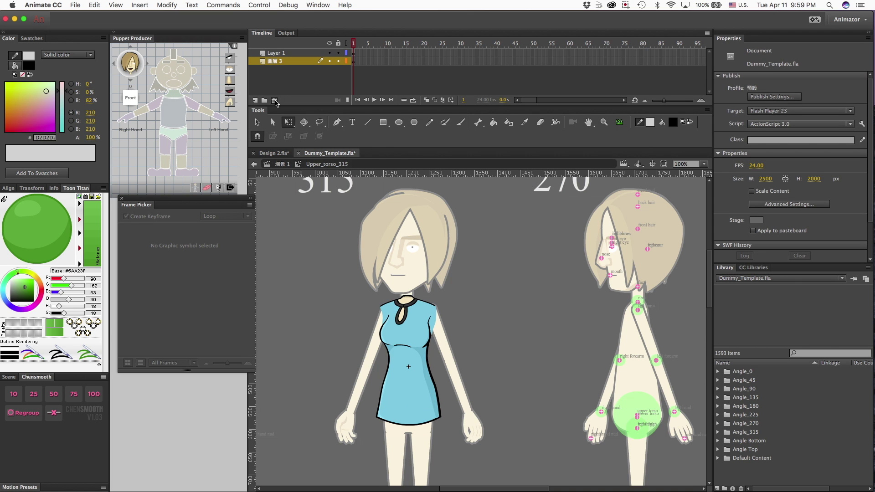
click(275, 100)
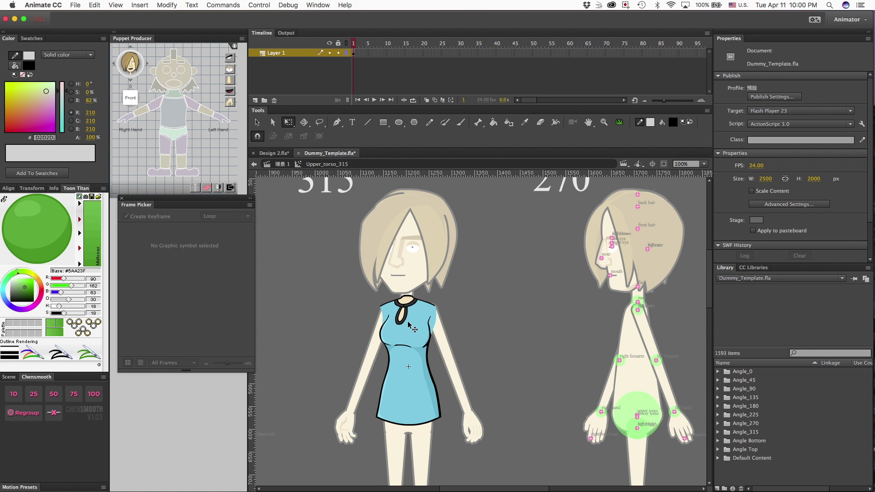
double_click(476, 318)
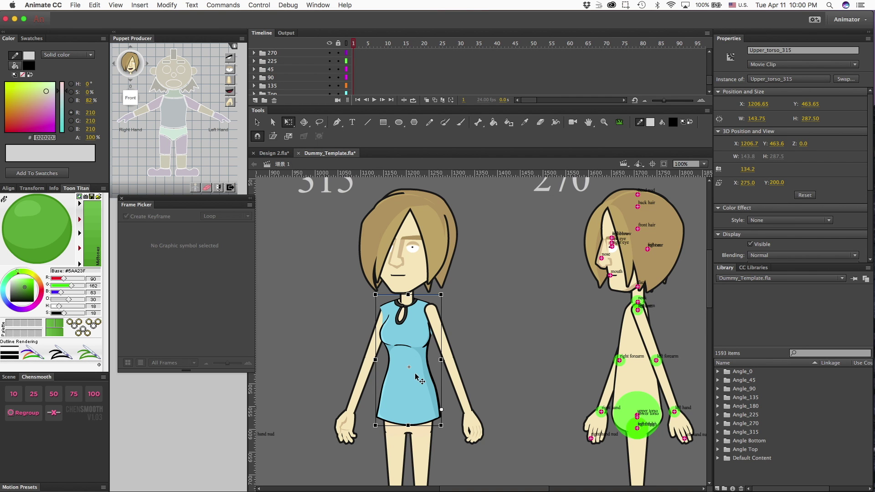
double_click(404, 394)
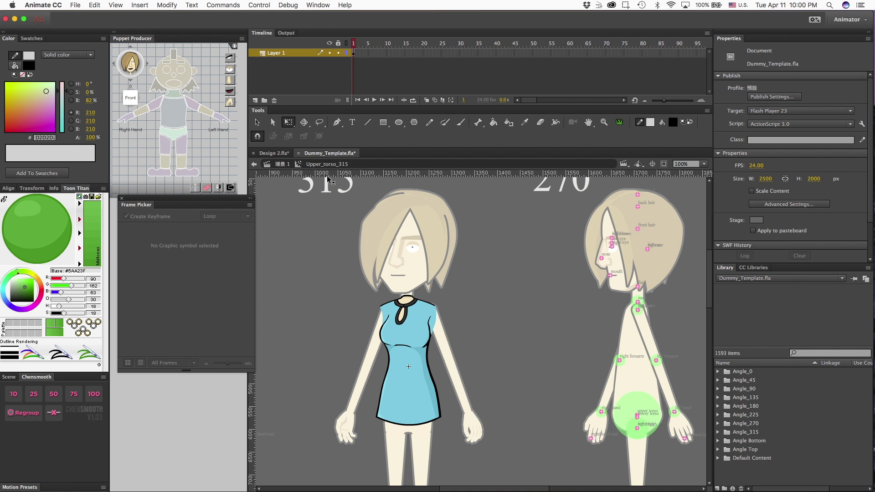
Step: Drag ruler guides to the dress neckline and hem, then exit to the main scene
drag(286, 173, 286, 295)
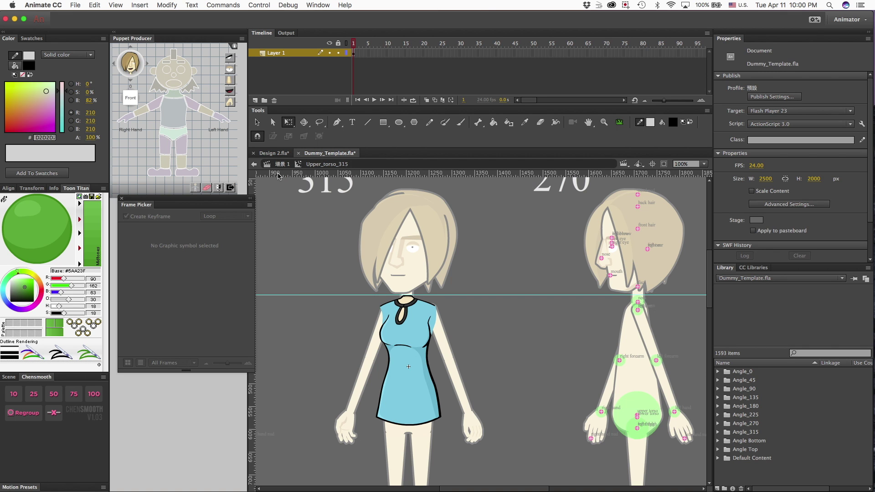
drag(279, 174, 289, 426)
double_click(497, 339)
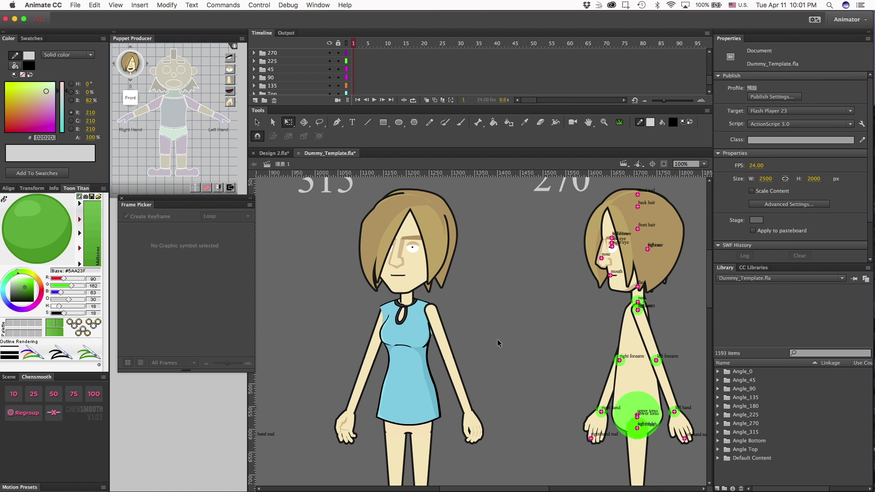
Step: In Design 2.fla, copy Layer 1 of the side-angle blue dress symbol and exit it
click(270, 154)
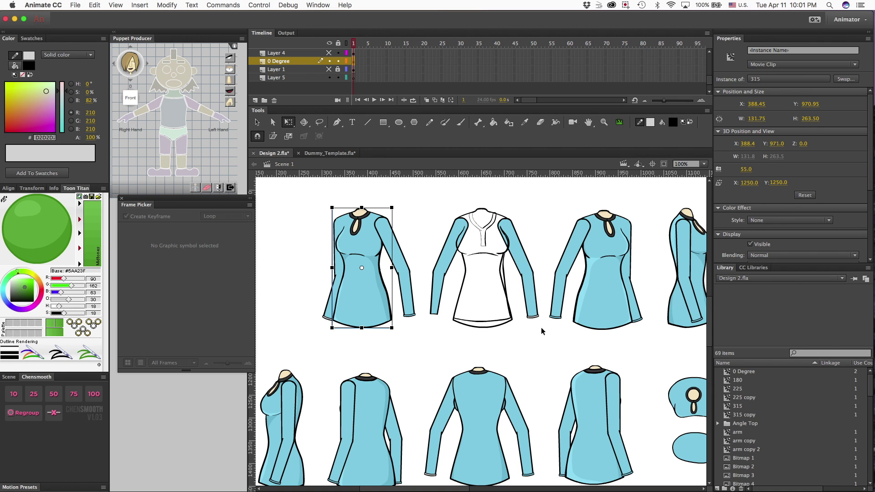
scroll(542, 331, down, 5)
scroll(541, 331, right, 5)
scroll(410, 355, up, 3)
scroll(410, 355, left, 8)
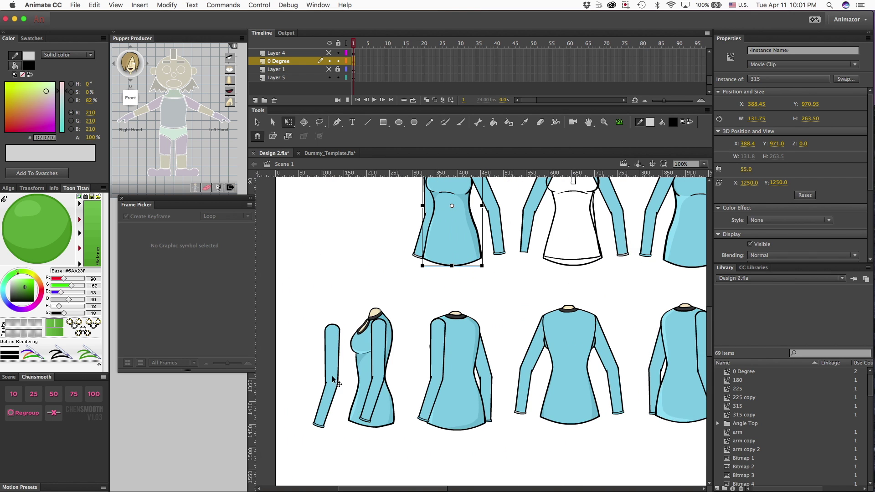
double_click(356, 362)
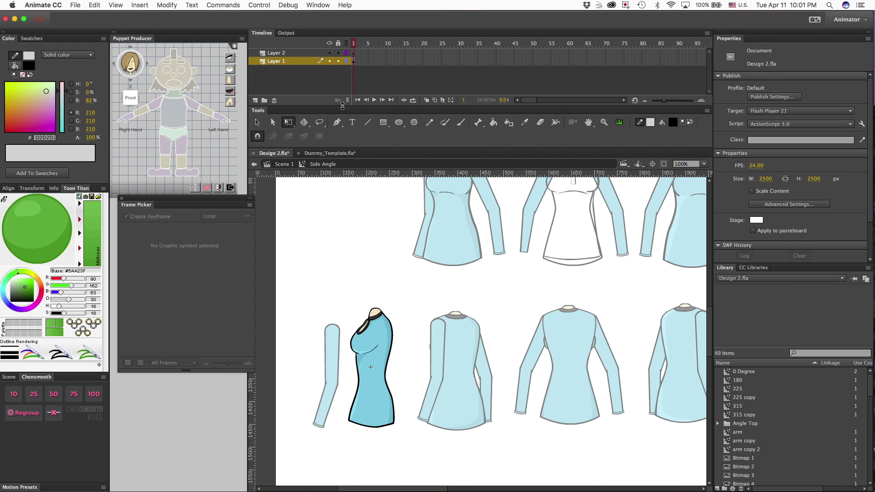
click(289, 61)
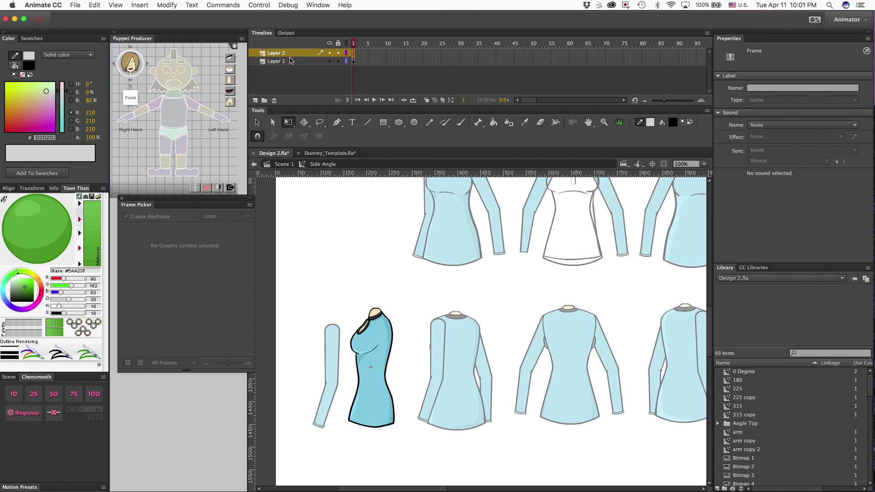
right_click(289, 64)
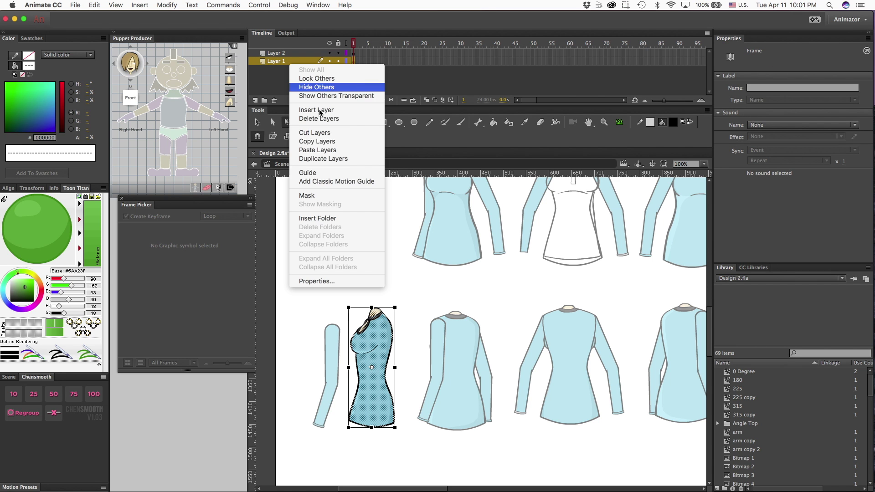
click(336, 142)
click(388, 286)
double_click(388, 286)
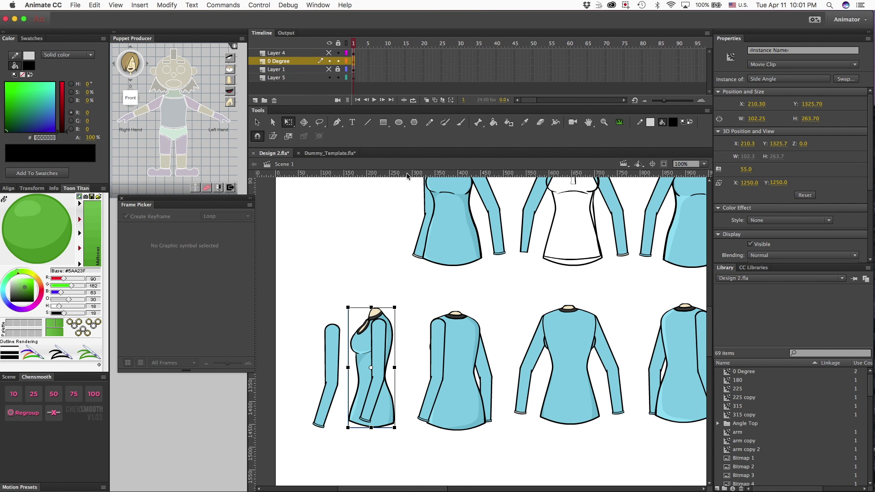
Step: In Dummy_Template, expand the 270 folder and hide the 270 figure's pivot markers
click(329, 153)
scroll(444, 253, right, 10)
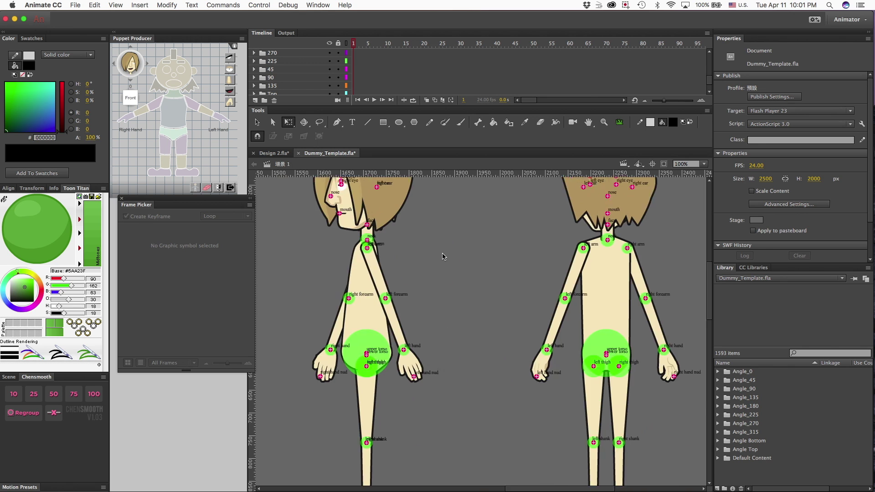
scroll(448, 277, up, 2)
click(502, 306)
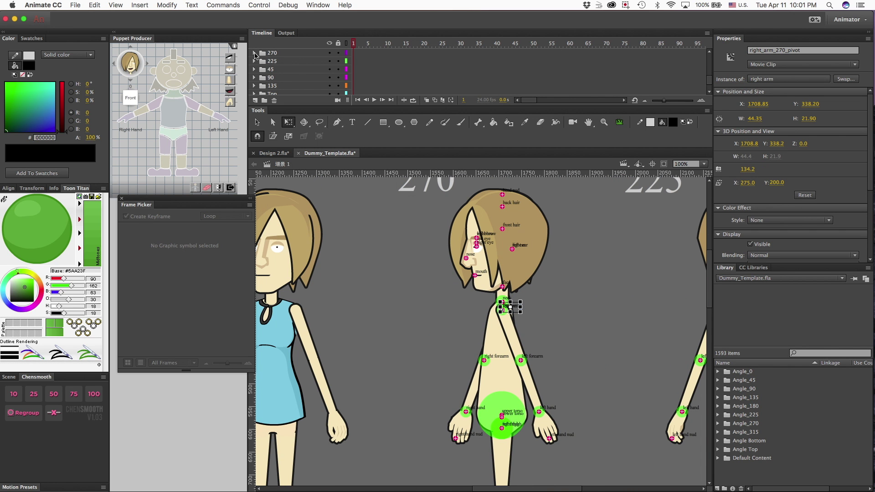
click(254, 53)
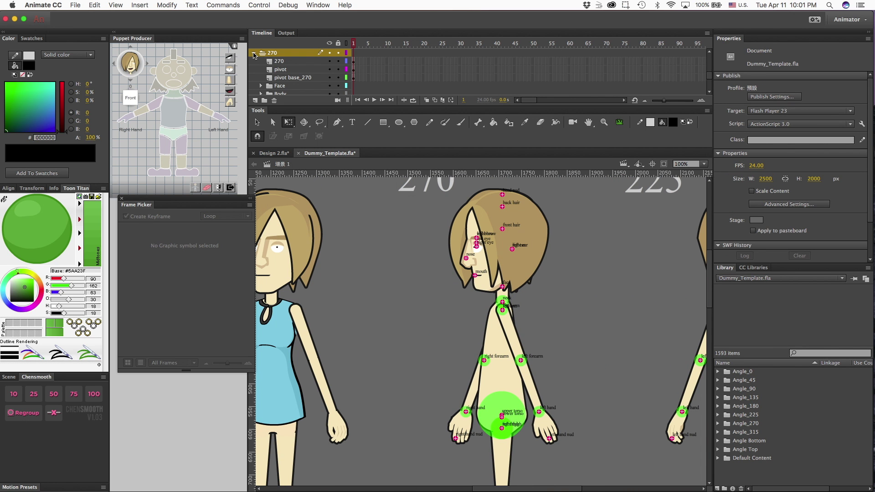
click(328, 70)
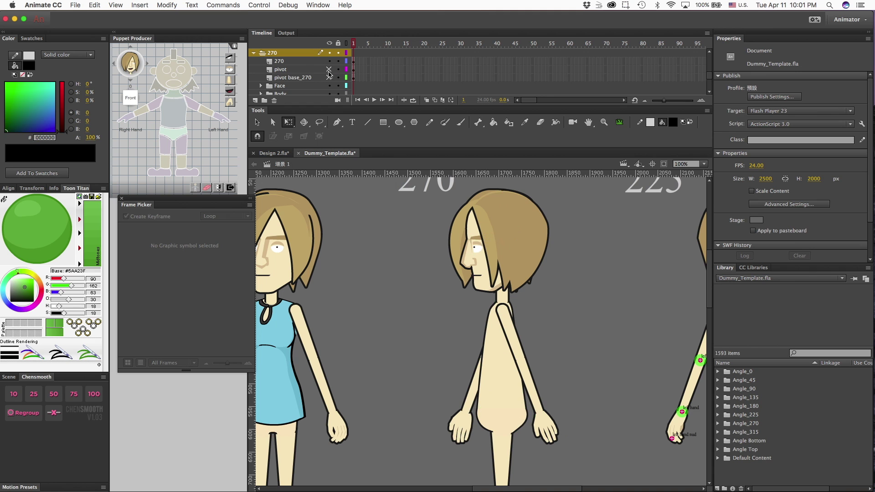
Step: Paste the side-view dress layer above Skin inside Upper_torso_270, then return to the scene
double_click(490, 363)
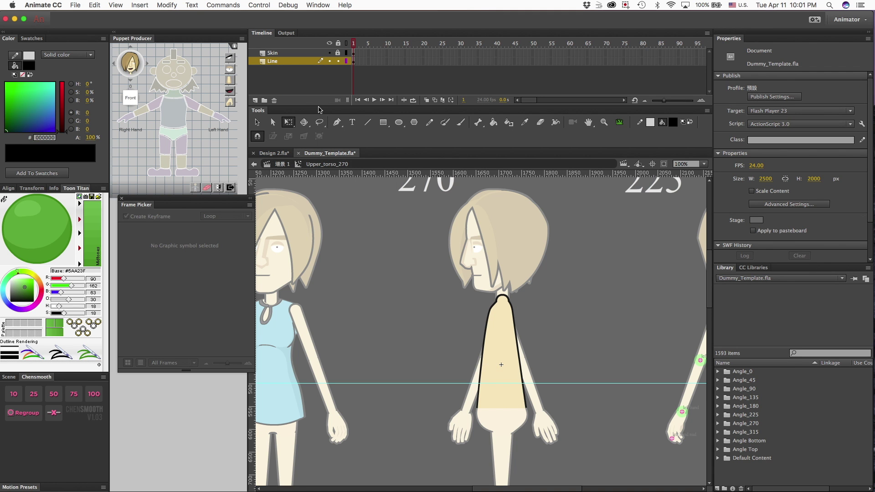
click(267, 54)
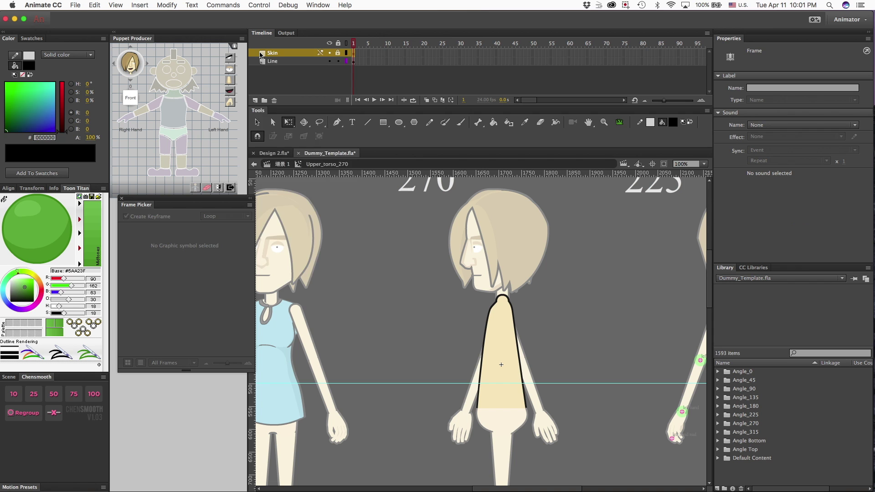
right_click(260, 55)
click(281, 141)
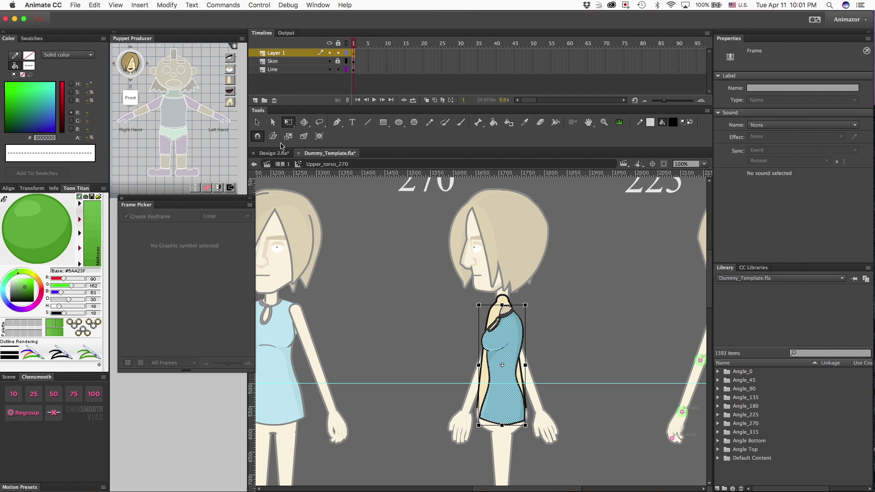
key(v)
double_click(381, 323)
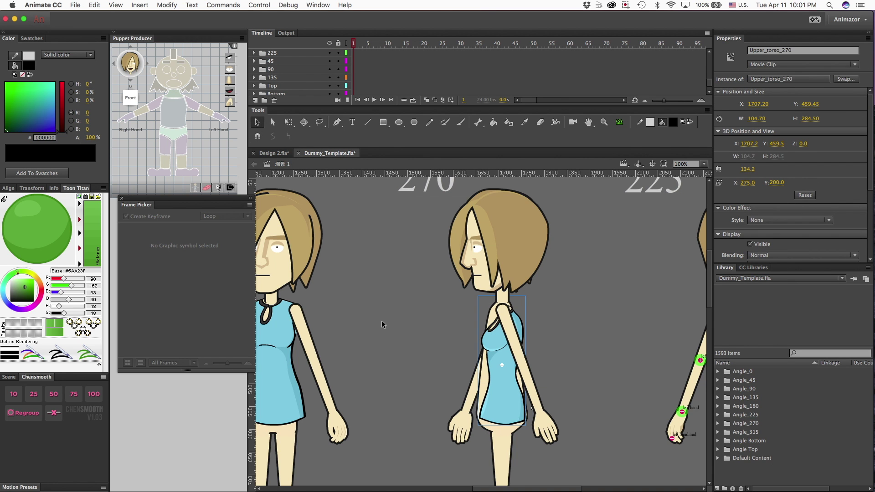
Step: Drag horizontal guides from the ruler to the 315 dress's hem and neckline
scroll(381, 321, left, 6)
scroll(381, 320, up, 2)
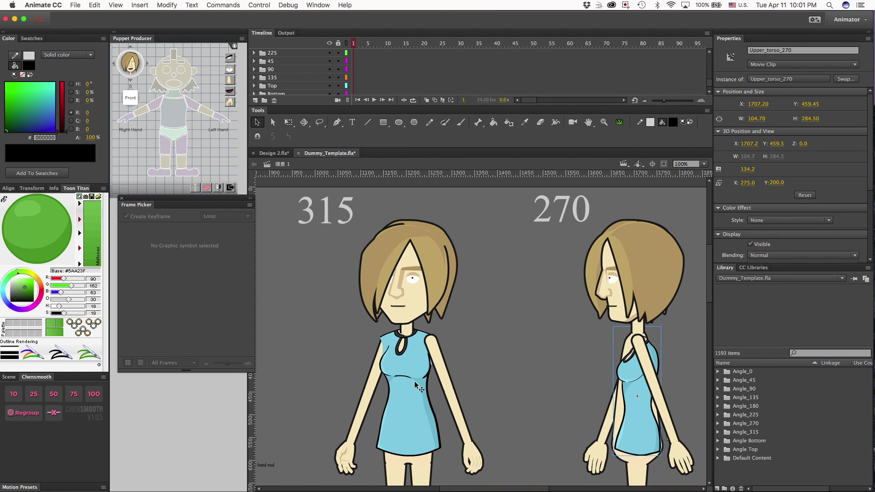
click(418, 386)
click(506, 354)
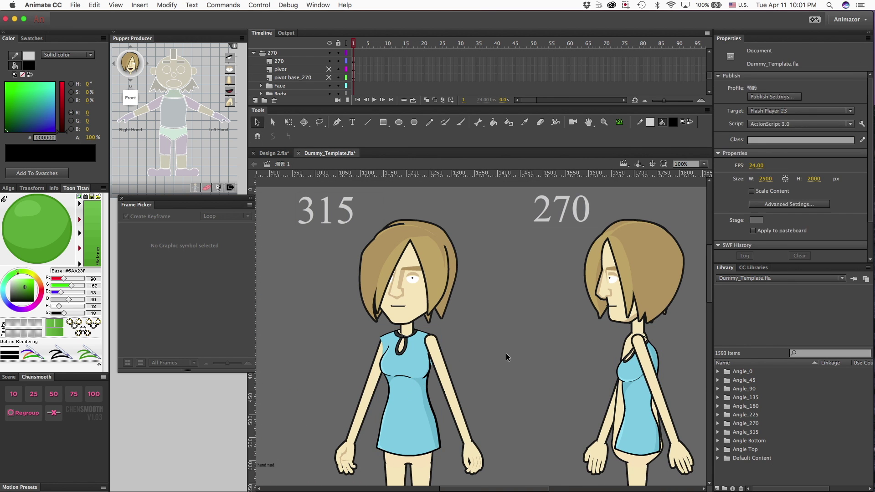
key(super+minus)
key(super+minus)
key(super+equal)
key(super+equal)
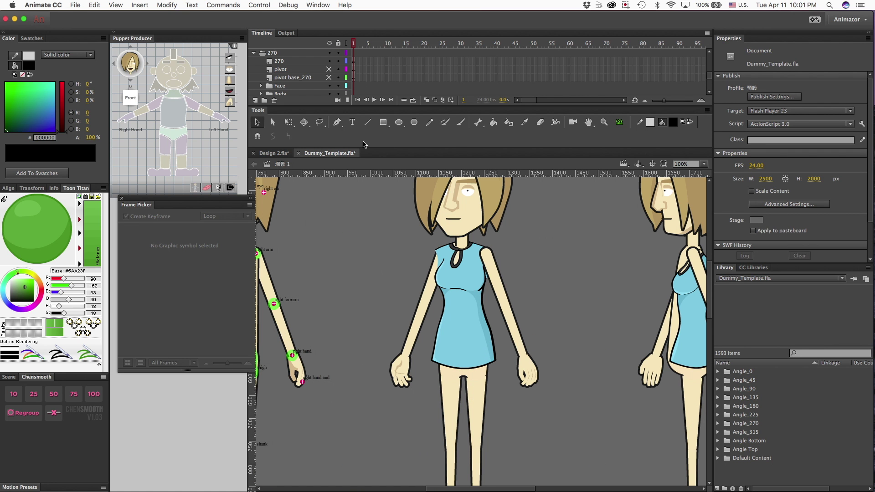
drag(363, 175, 375, 369)
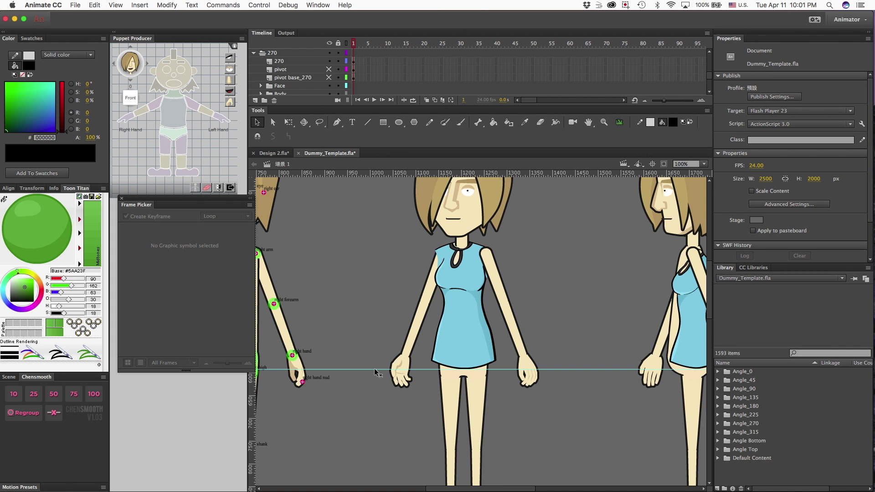
click(443, 254)
drag(357, 178, 357, 238)
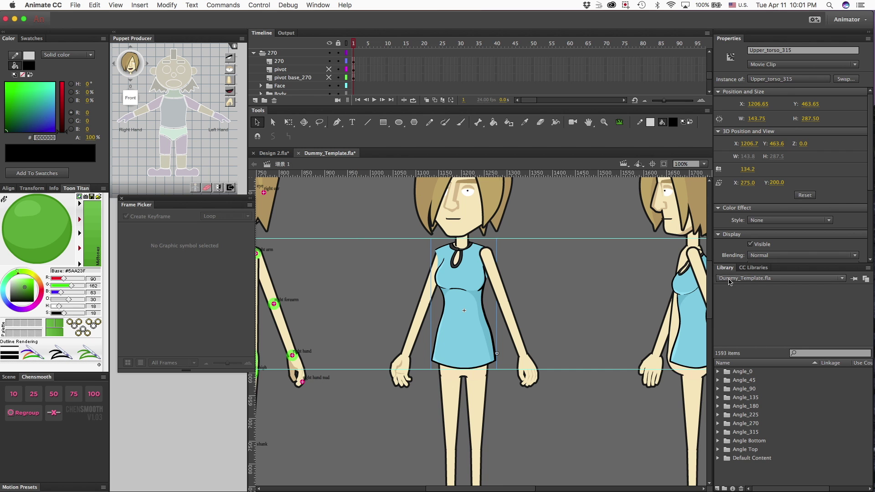
click(567, 290)
Step: Open the 270 figure's Upper_torso_270 symbol for editing
click(690, 319)
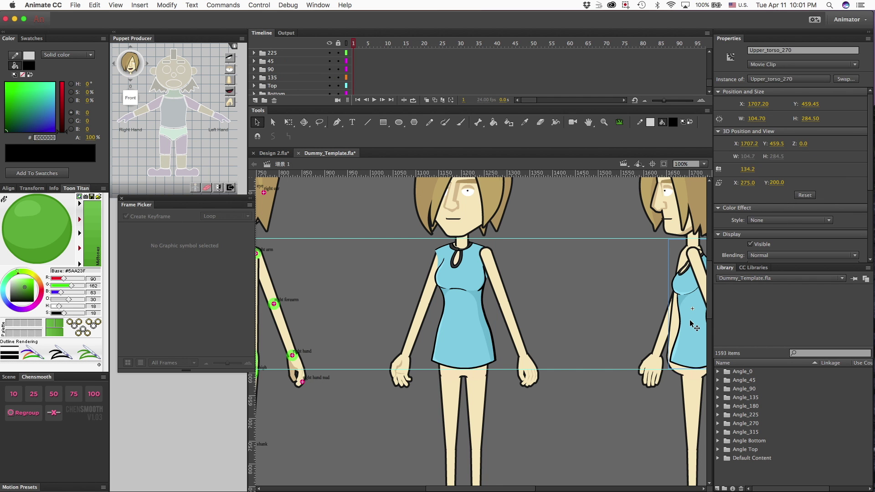
double_click(689, 318)
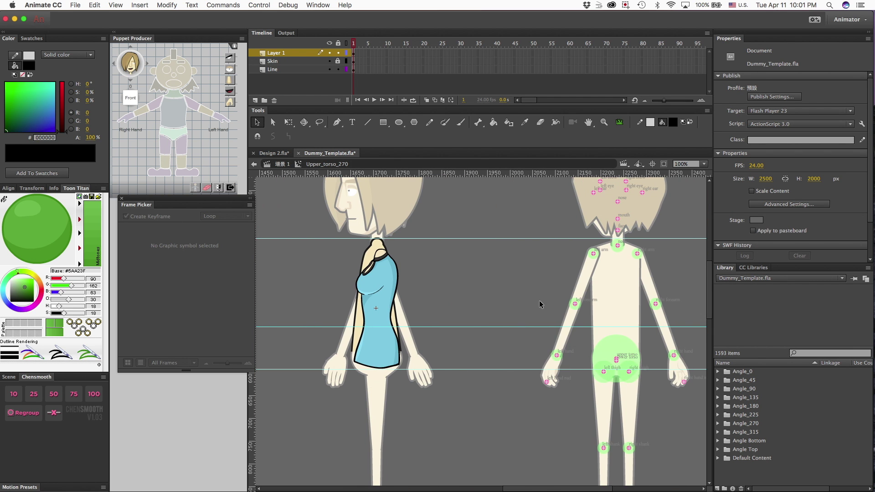
scroll(539, 301, left, 6)
scroll(438, 297, left, 2)
scroll(413, 324, right, 2)
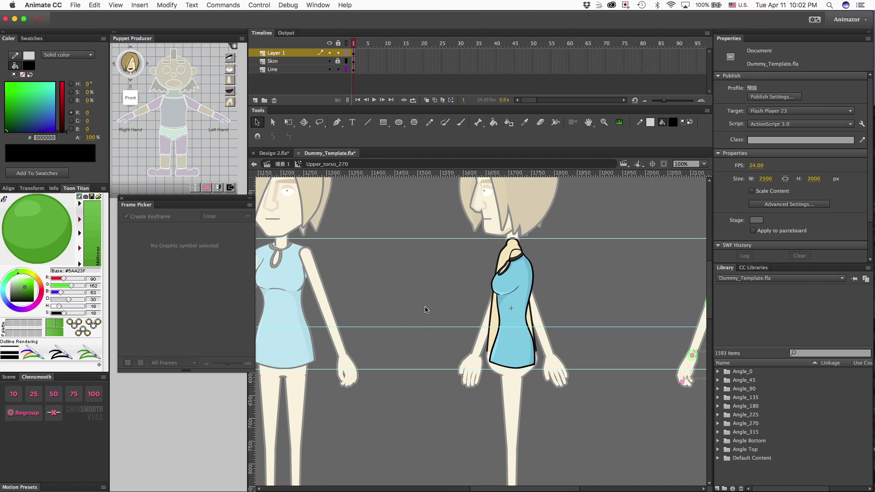
click(120, 5)
Step: Select the blue dress fill on Layer 1 and nudge it up and left
mouse_move(149, 102)
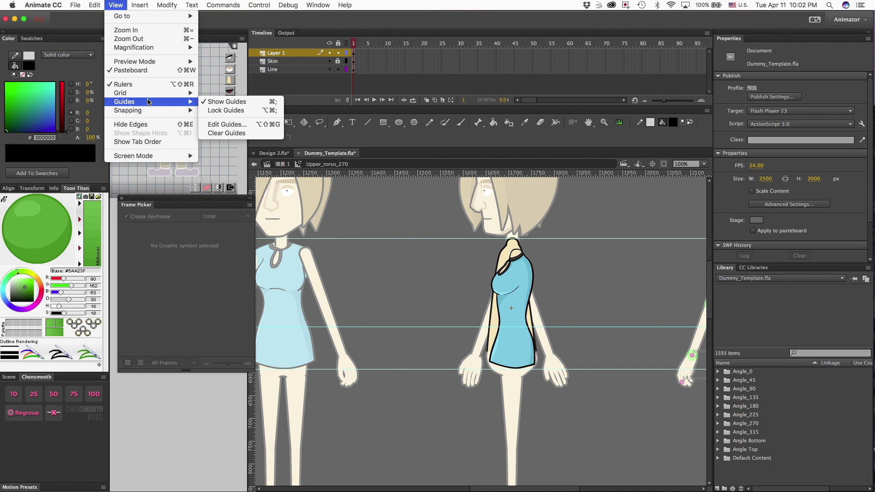
click(218, 124)
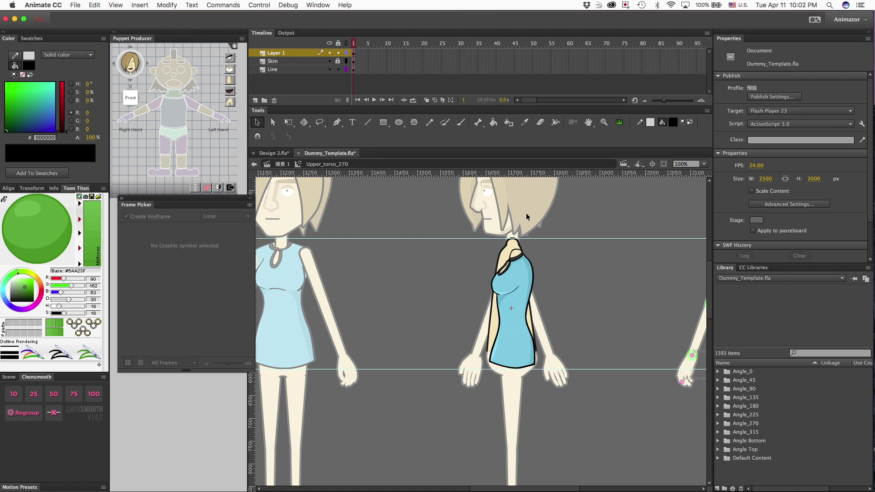
click(517, 284)
click(278, 60)
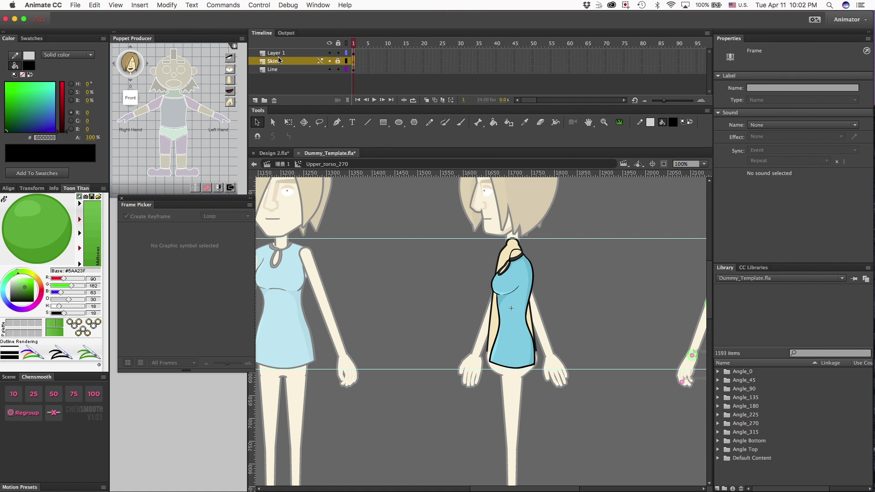
click(279, 53)
click(504, 297)
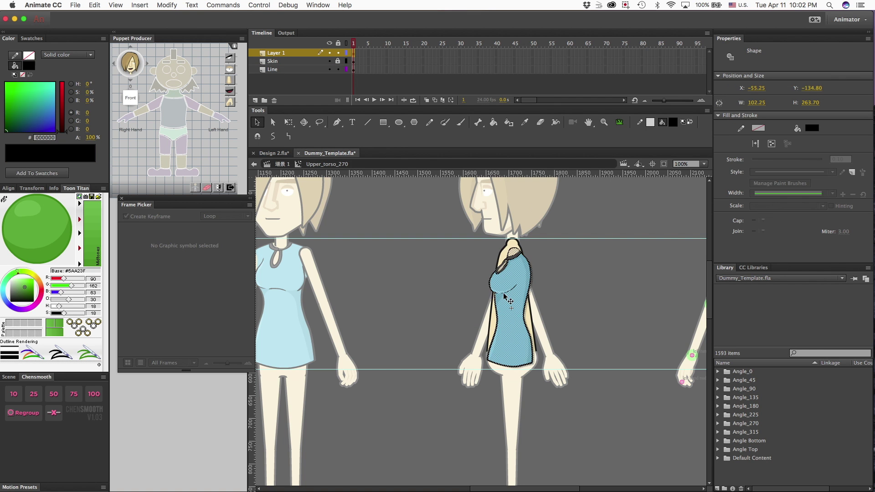
key(Left)
key(Left)
key(Left)
key(Left)
key(Left)
key(Up)
key(Up)
key(Up)
key(Up)
key(Up)
key(Up)
key(Up)
key(Up)
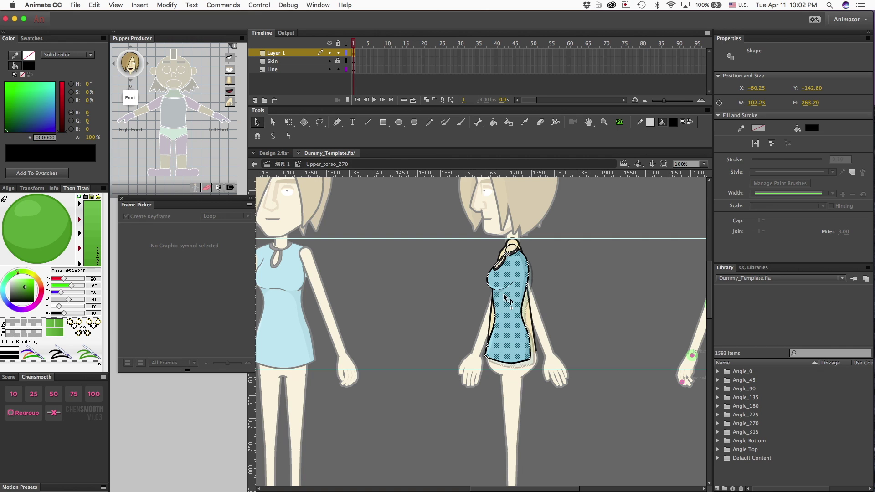
Step: Scale the dress fill up with Free Transform and move it right over the torso
key(q)
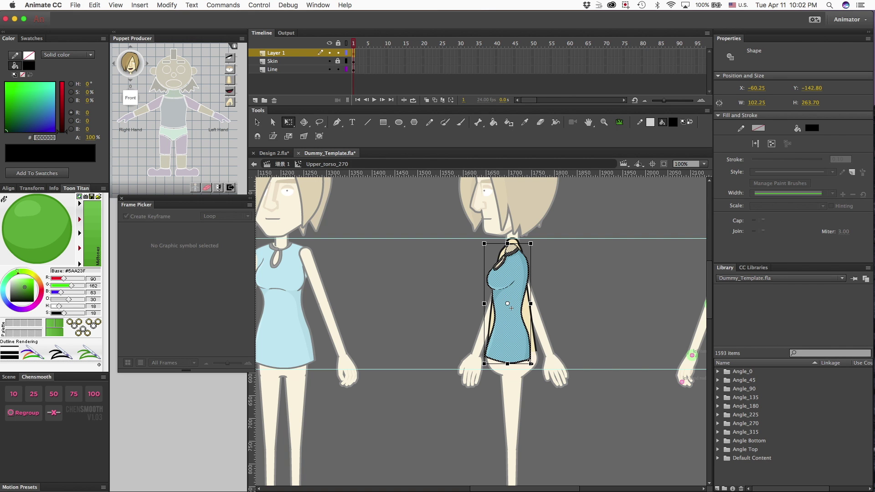
drag(531, 365, 532, 368)
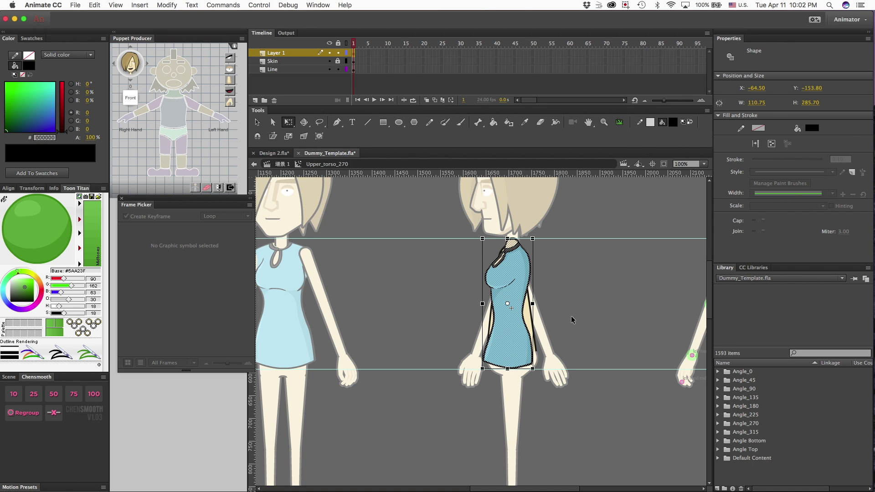
mouse_move(507, 325)
mouse_down()
mouse_move(601, 322)
mouse_move(510, 311)
mouse_up()
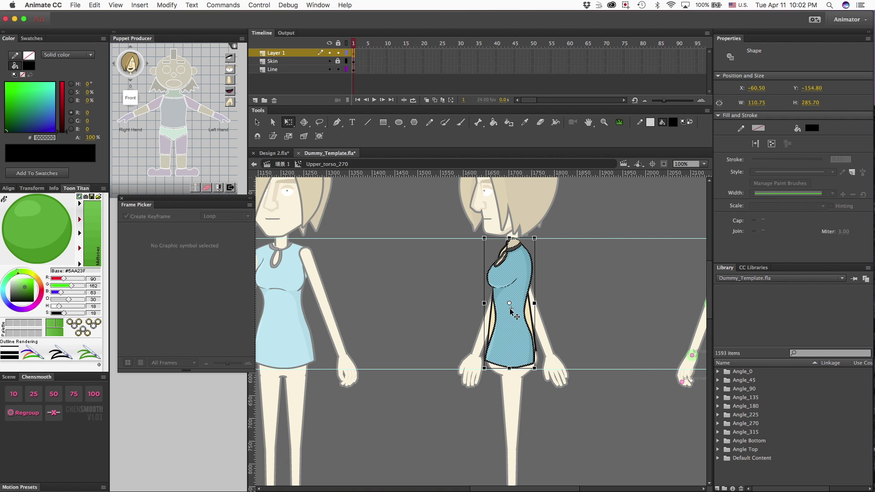
double_click(601, 307)
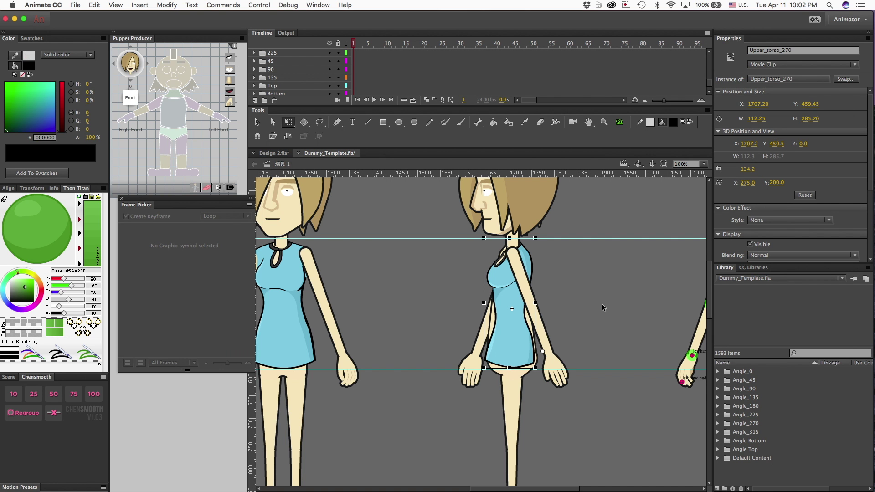
Step: Delete the Line and Skin layers from Upper_torso_270, then reopen it and select the dress
double_click(506, 314)
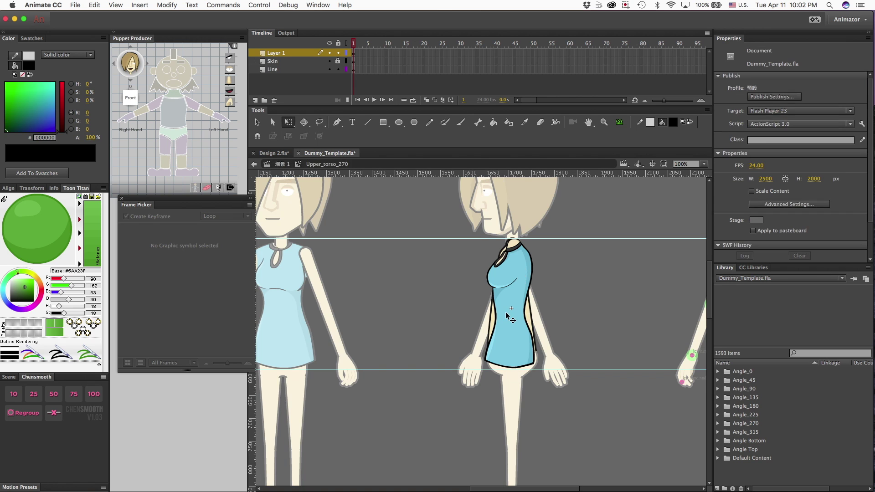
click(282, 69)
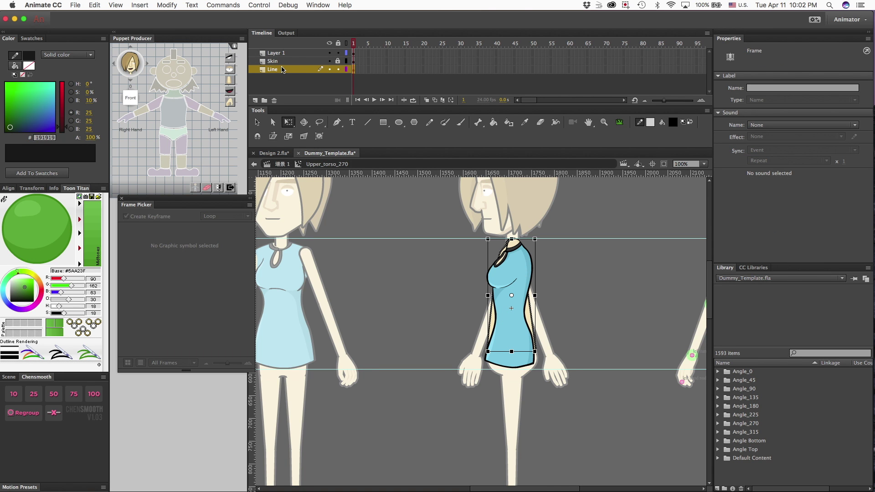
click(275, 100)
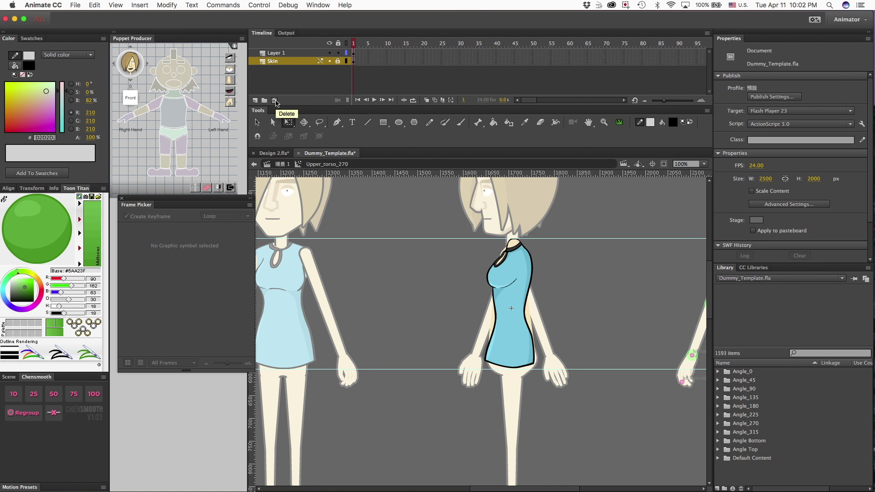
click(274, 100)
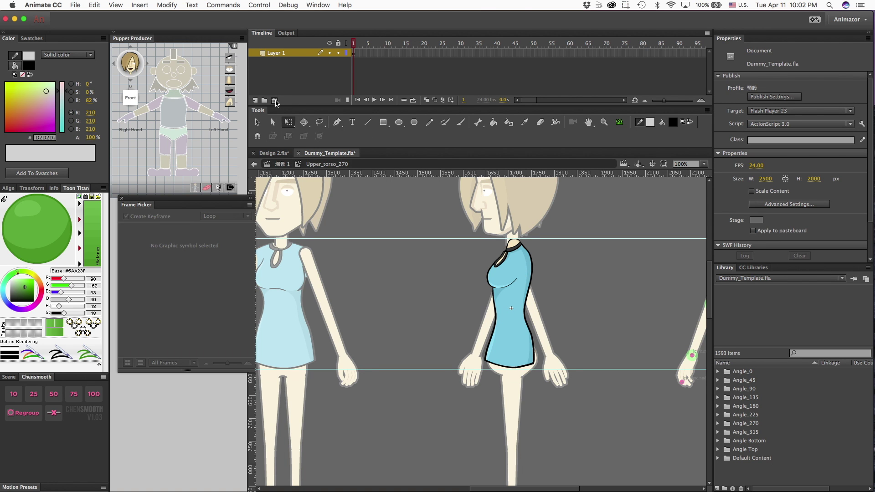
double_click(371, 198)
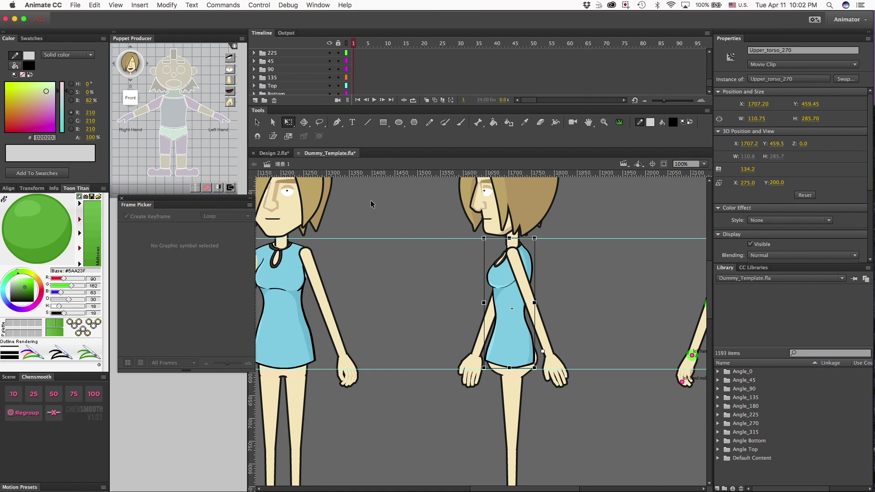
double_click(506, 335)
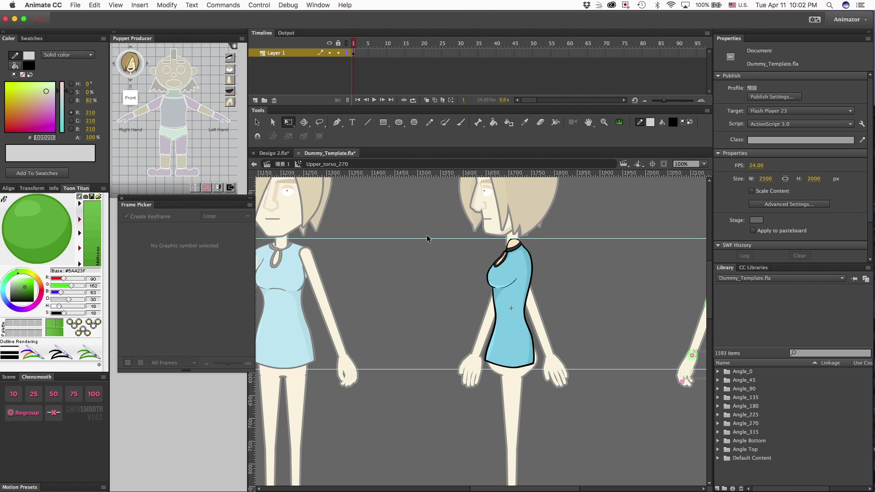
drag(427, 234, 524, 353)
click(529, 355)
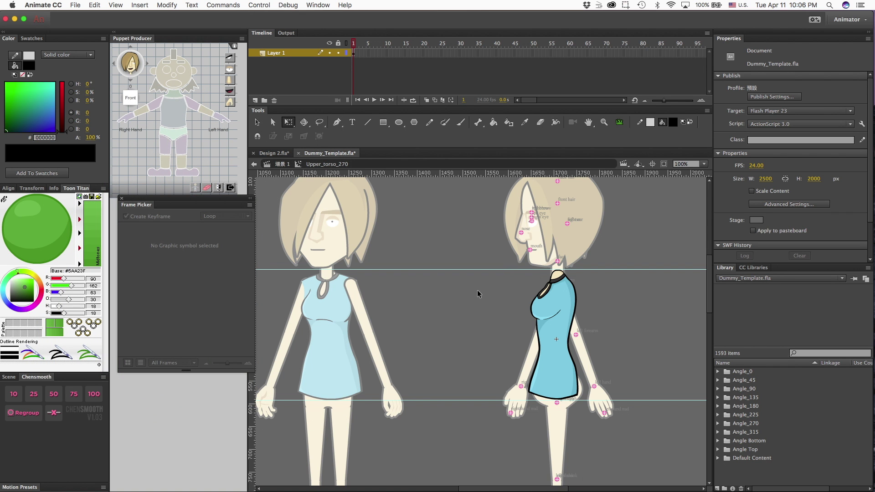
Step: Leave the torso, switch to the Design 2 file, and edit its left arm 315 symbol
double_click(459, 308)
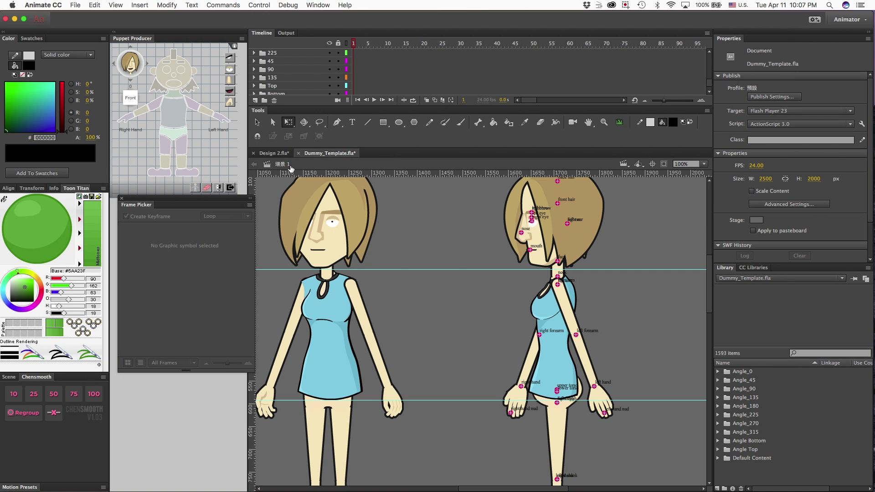
click(273, 153)
scroll(399, 280, right, 5)
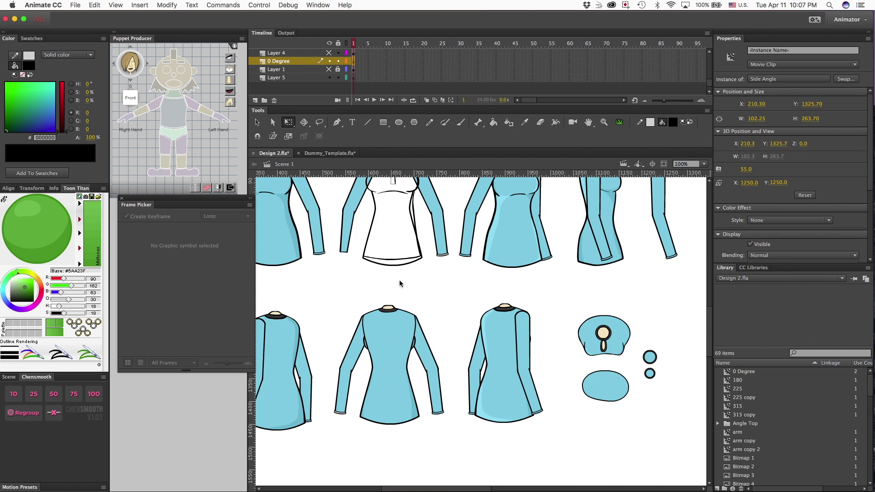
double_click(447, 373)
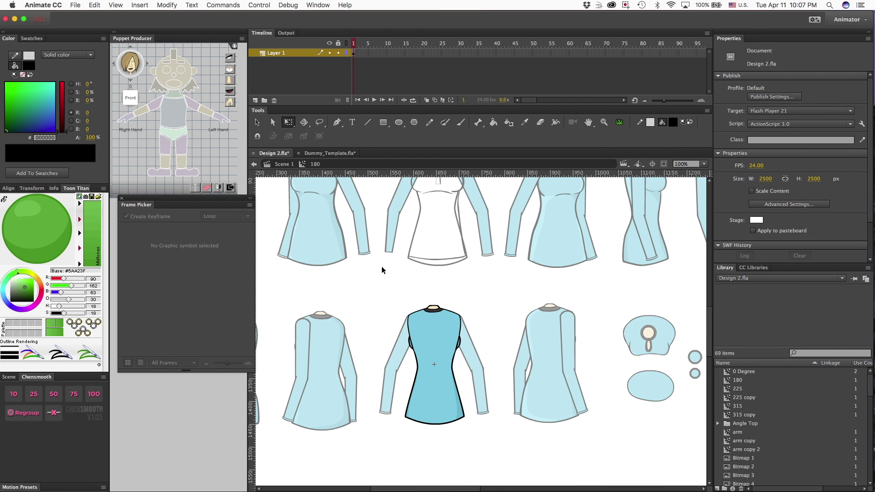
double_click(381, 280)
scroll(381, 280, up, 5)
scroll(381, 281, left, 5)
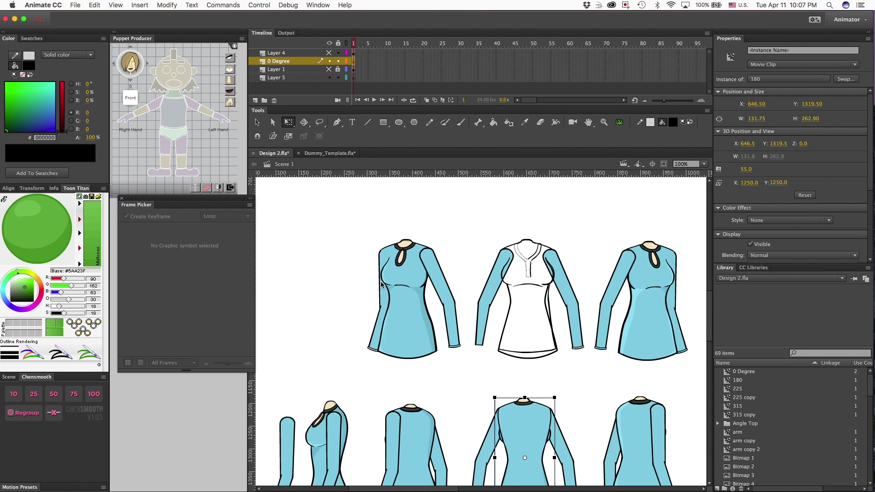
scroll(381, 283, right, 4)
double_click(344, 275)
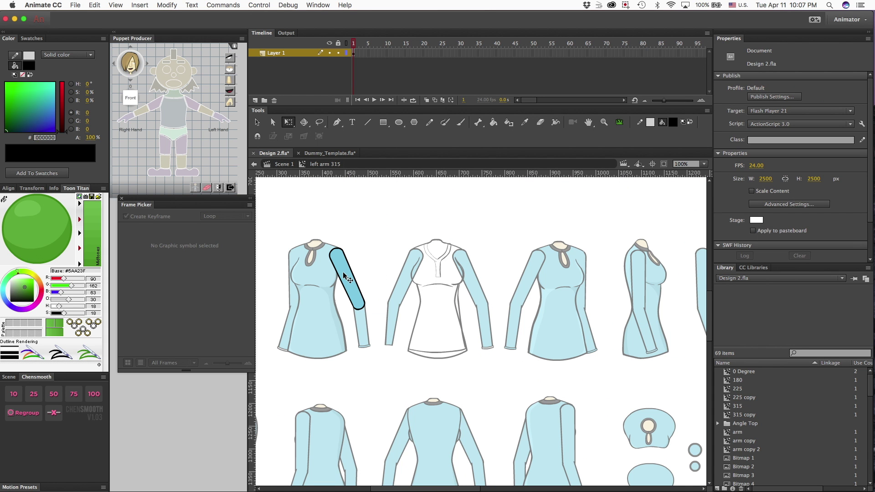
Step: Copy the blue arm layer from Design 2's left arm 315 symbol
click(282, 54)
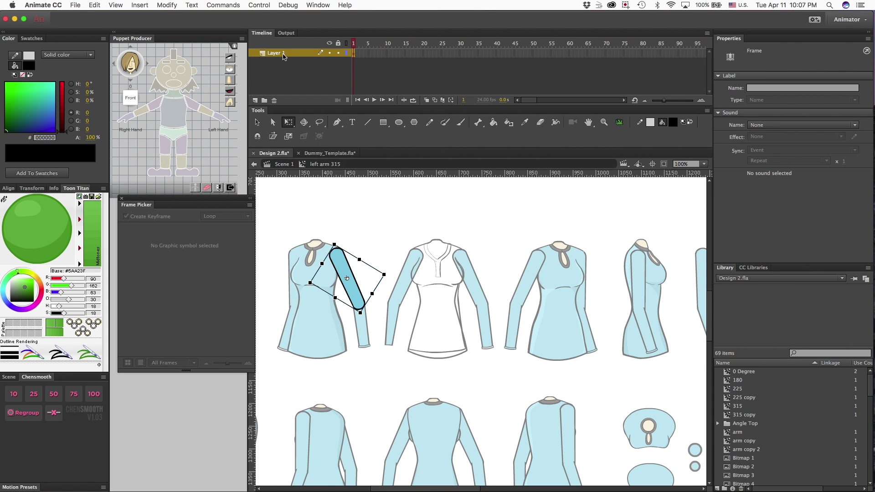
double_click(283, 53)
right_click(282, 53)
click(263, 78)
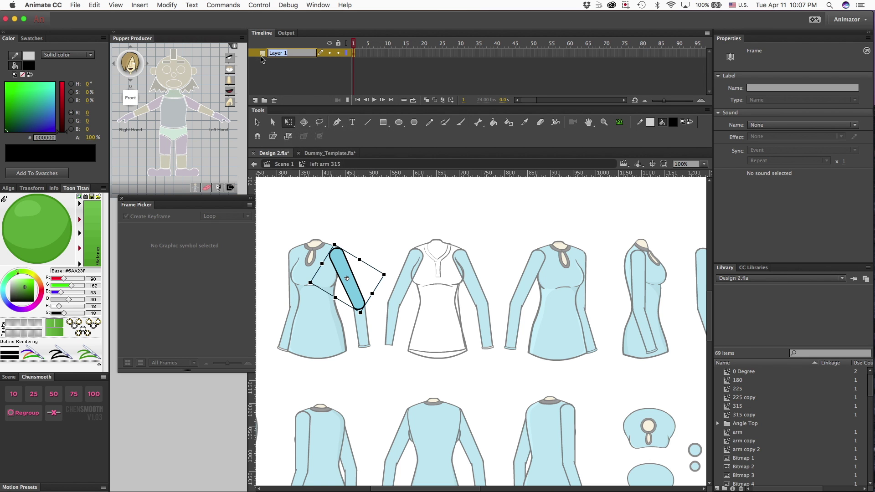
right_click(262, 59)
click(278, 128)
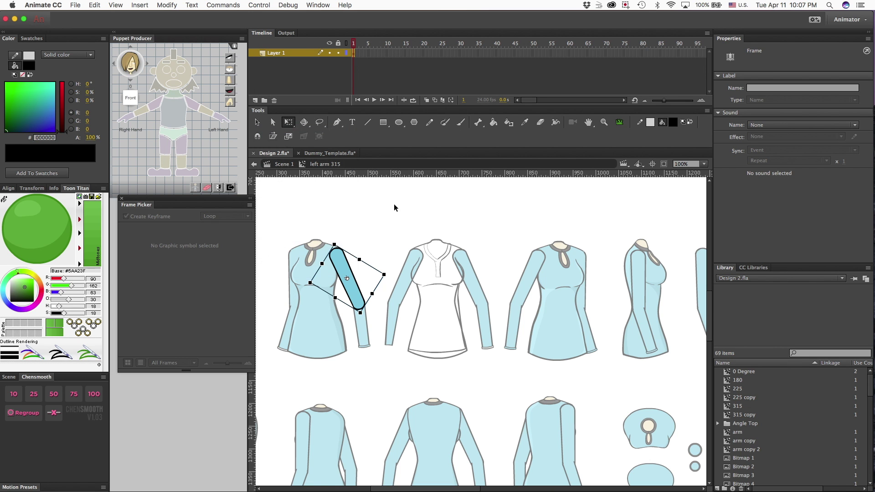
click(394, 204)
Step: Paste the blue arm layer into Dummy_Template's Left_arm_315 and rotate it slightly
click(330, 153)
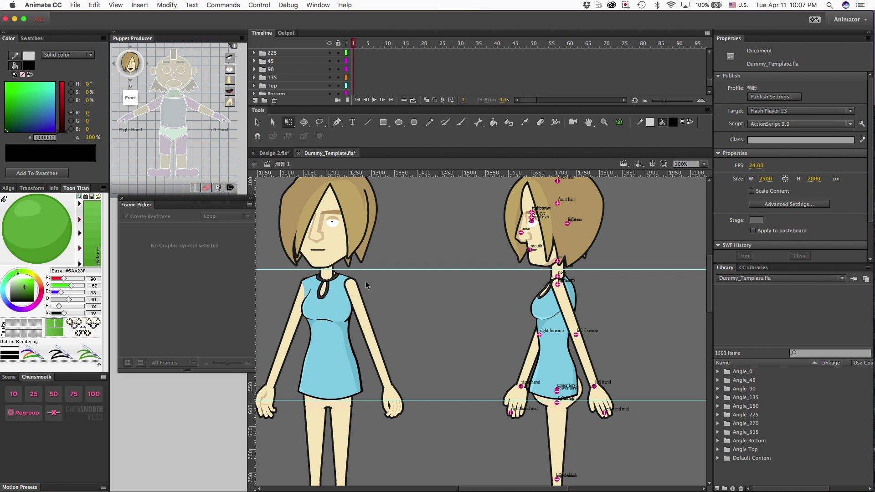
double_click(353, 292)
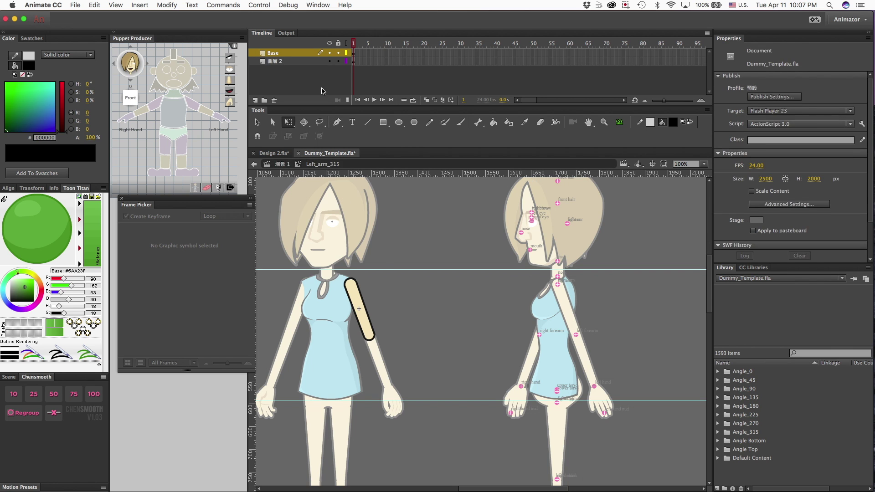
right_click(291, 56)
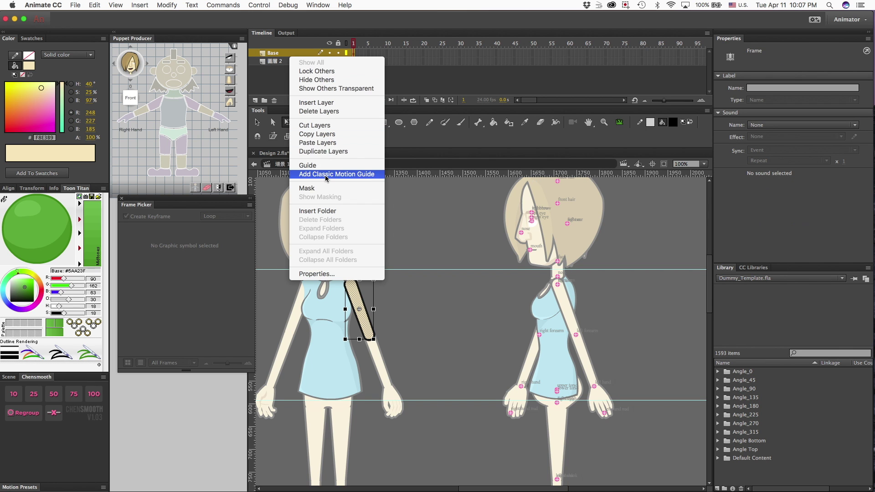
click(317, 145)
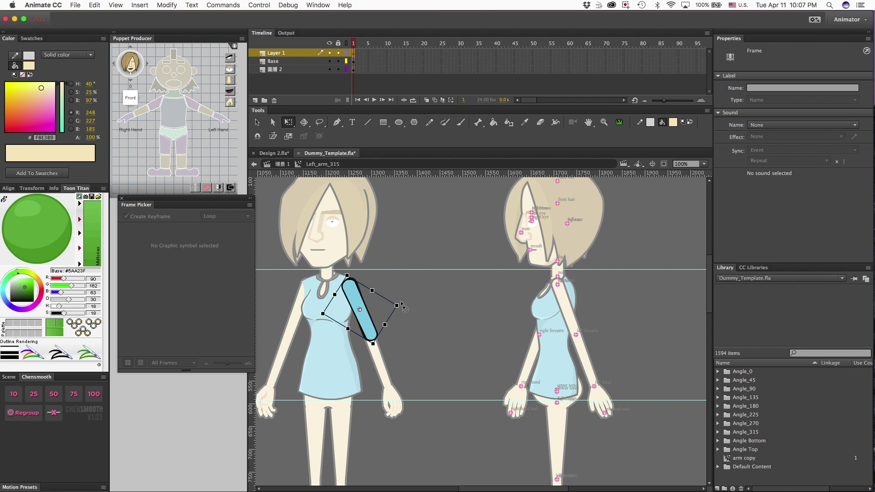
drag(401, 303, 400, 307)
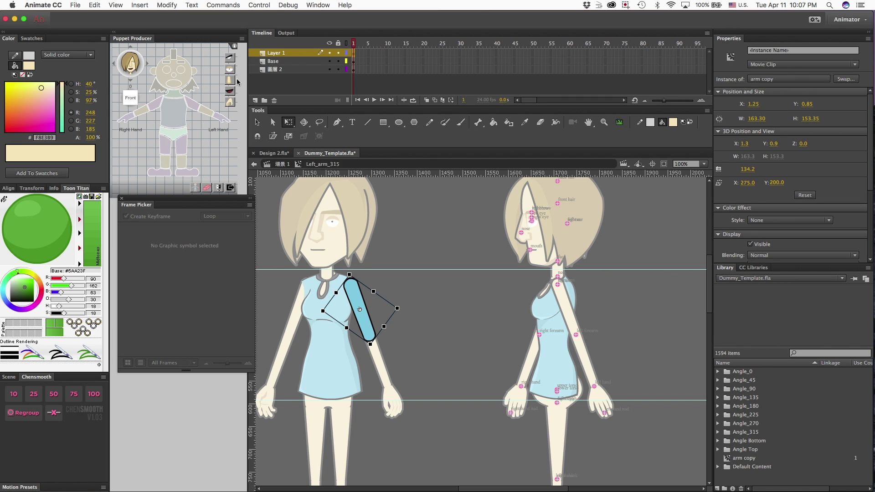
Step: Delete the old layer 2 and Base arm layers, then return to Scene 1
click(294, 70)
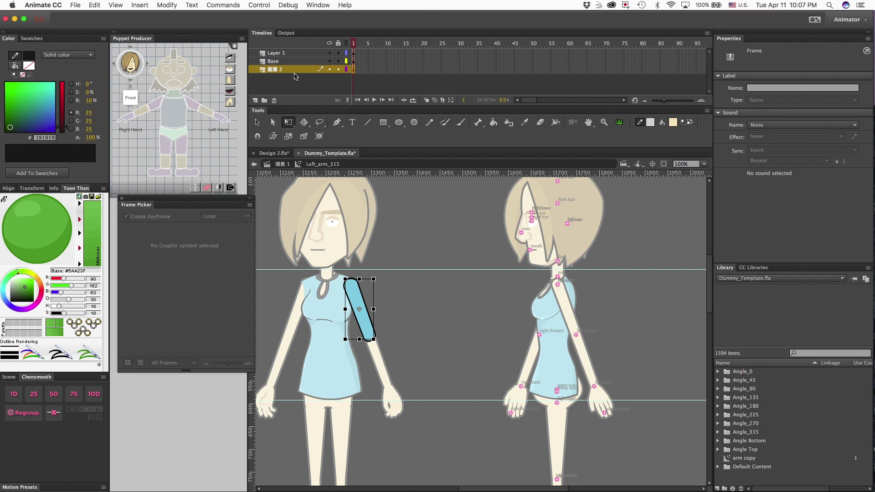
click(273, 101)
click(274, 101)
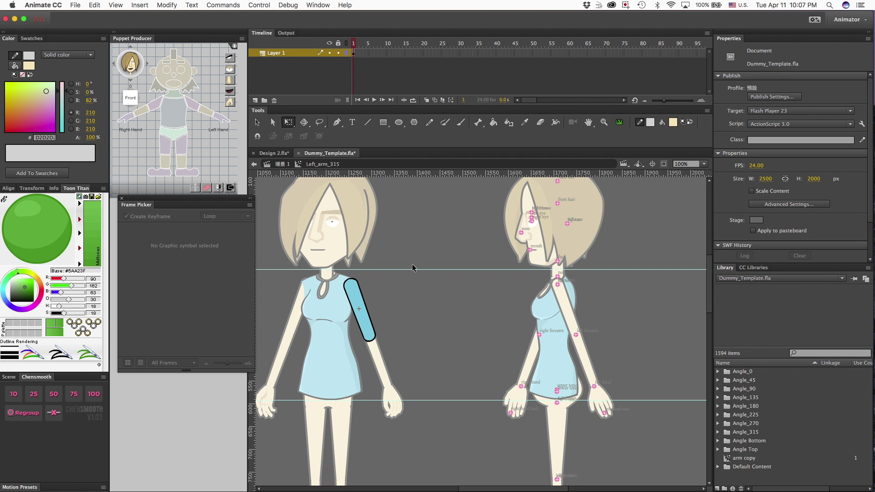
double_click(410, 242)
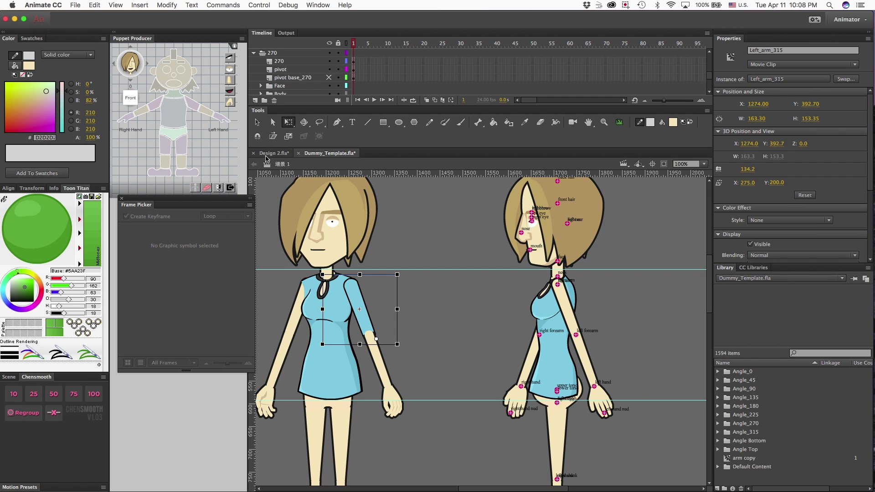
Step: Copy Layer 1 of Design 2's left forearm 315 symbol, then select Dummy_Template's left forearm
click(271, 153)
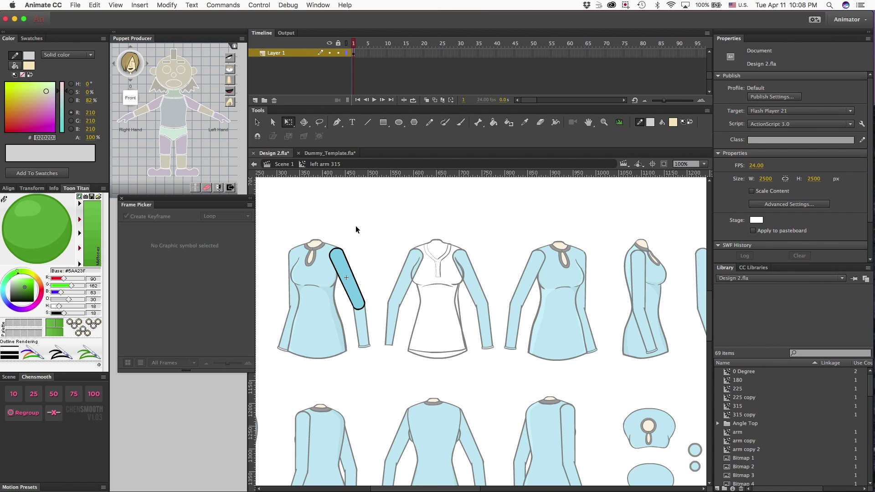
double_click(361, 325)
click(361, 325)
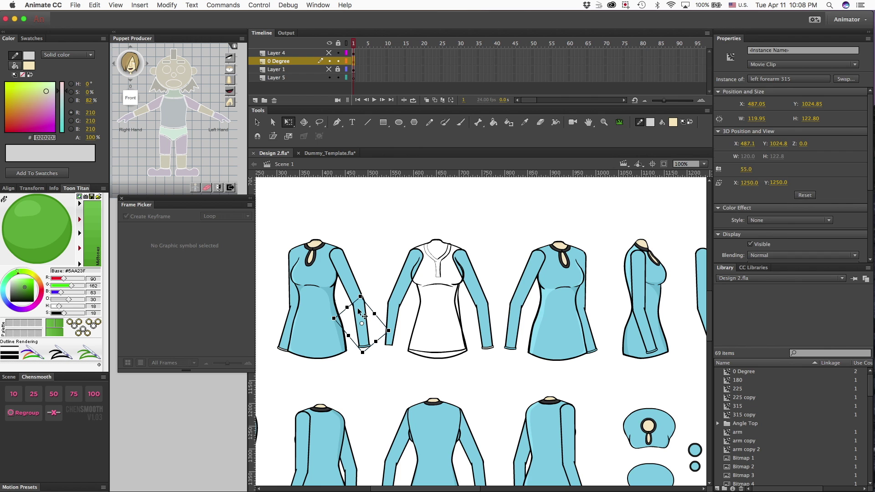
double_click(364, 312)
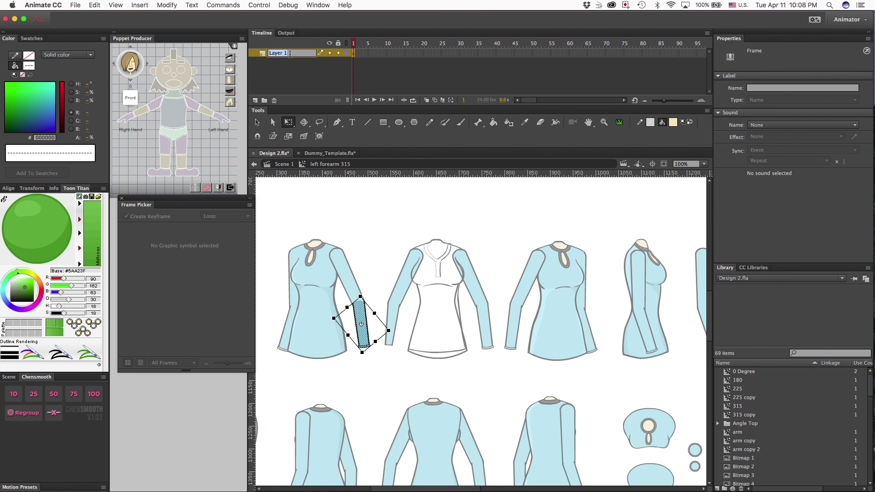
click(291, 64)
right_click(256, 56)
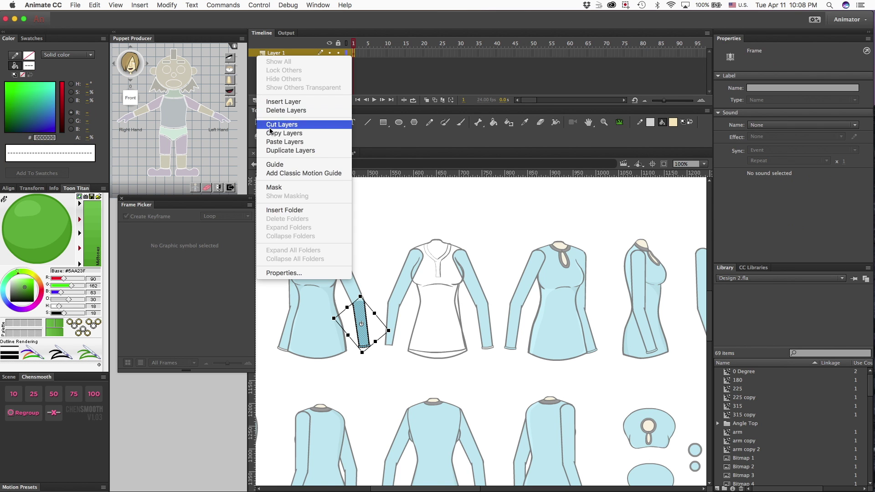
click(369, 197)
click(315, 156)
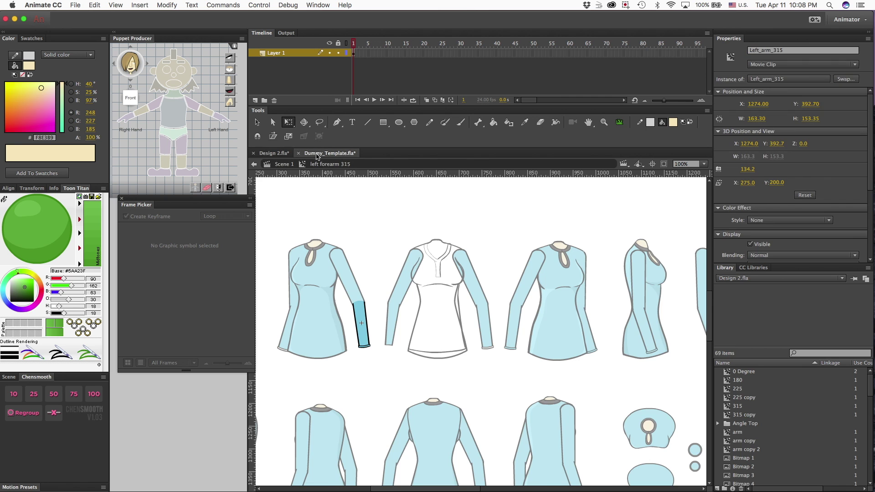
click(382, 367)
Step: Paste the copied sleeve layer into Left_forearm_315 above the Base layer
double_click(381, 367)
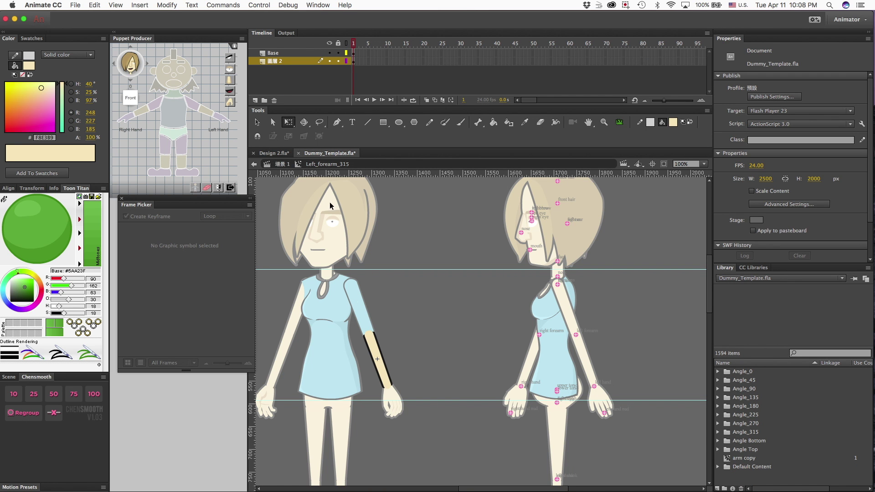
right_click(275, 57)
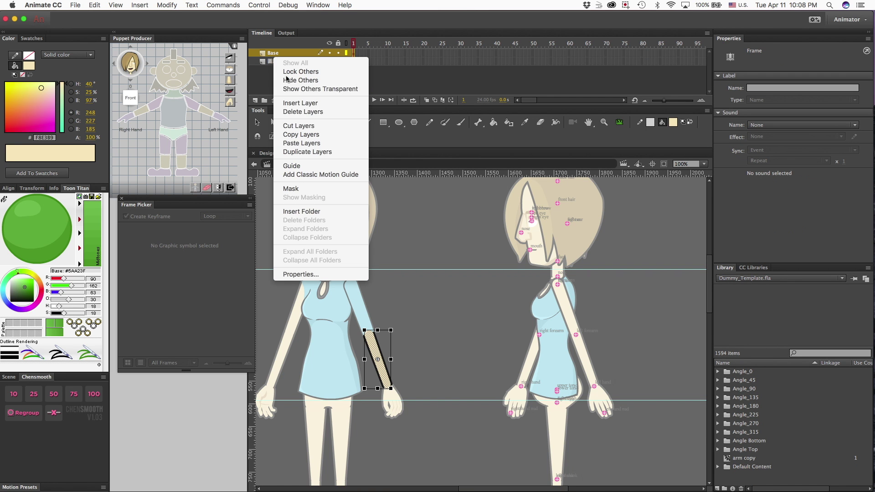
click(298, 144)
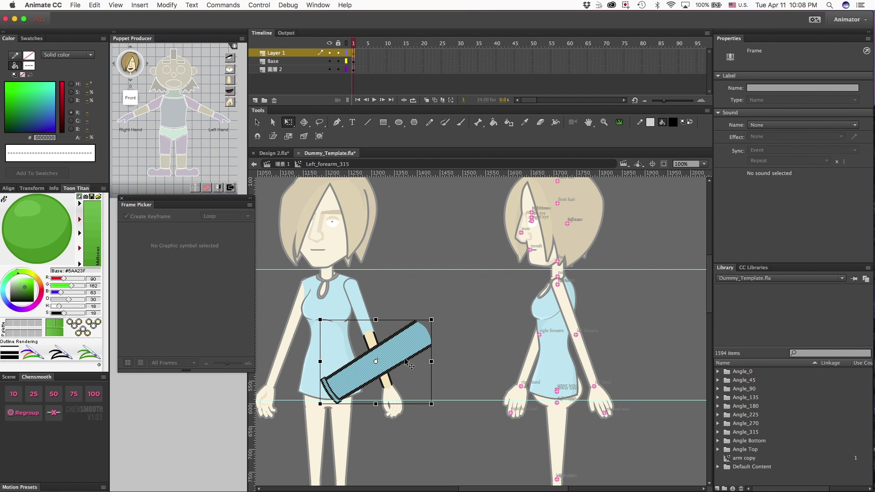
Step: Rotate and shrink the sleeve to 75.60 × 127.60 and nudge it onto the forearm
drag(424, 409, 420, 324)
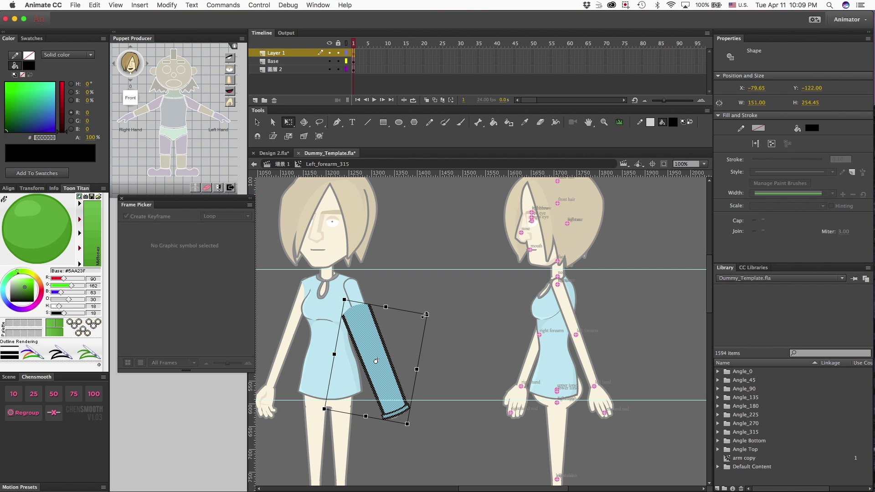
drag(426, 315, 417, 342)
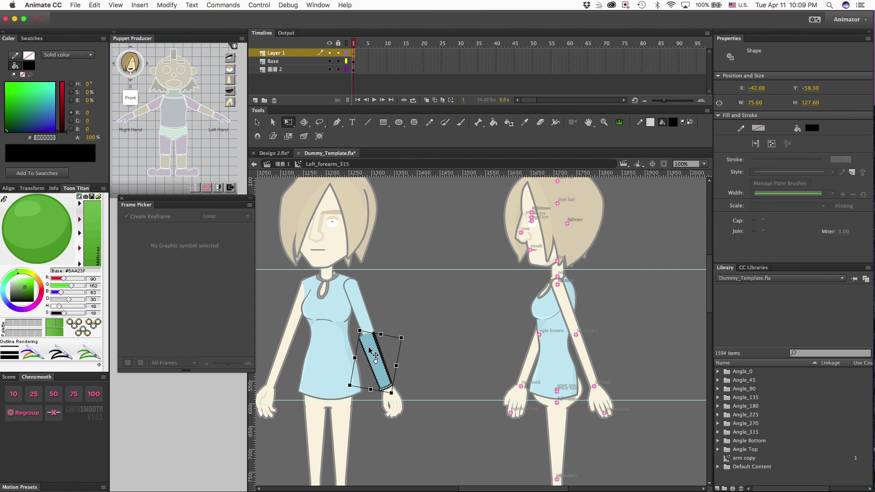
key(Right)
key(Right)
key(Right)
key(Right)
key(Right)
key(Right)
key(Right)
key(Right)
key(Up)
key(Up)
key(Left)
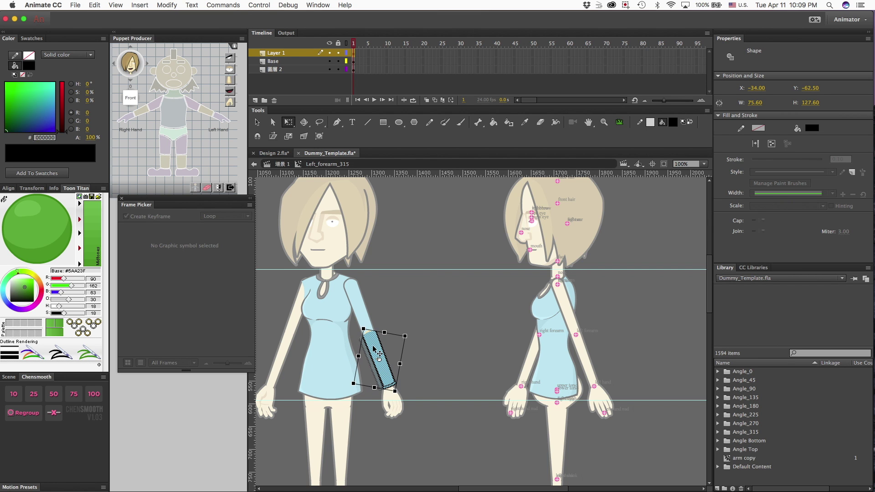
key(Left)
key(Up)
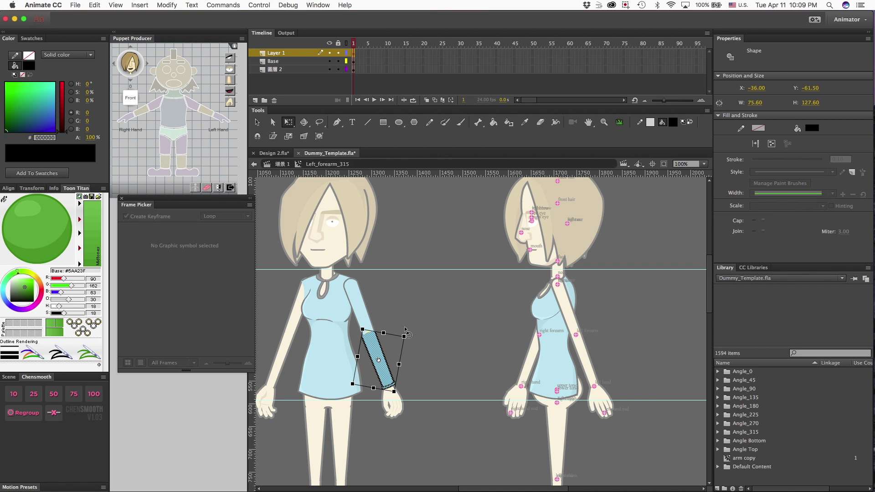
click(416, 306)
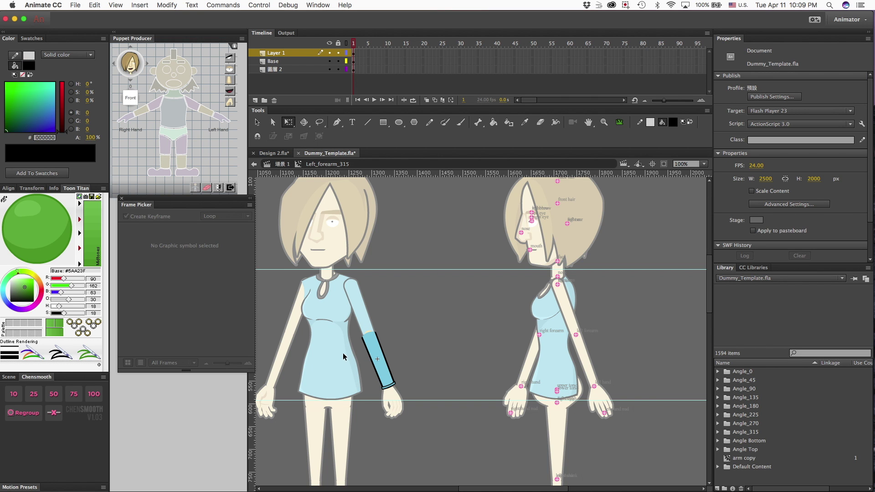
Step: Resize the forearm sleeve to 68.15 × 115.05 and move it up toward the elbow
scroll(343, 352, up, 3)
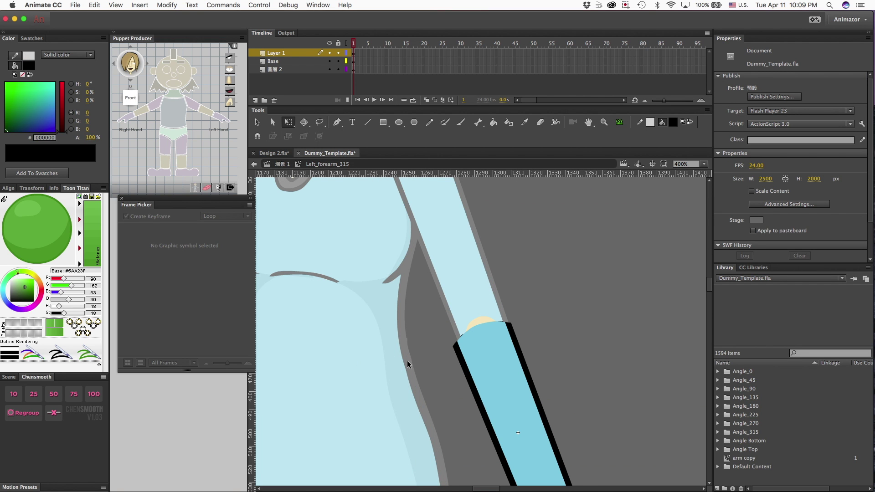
scroll(407, 359, down, 4)
scroll(407, 360, right, 6)
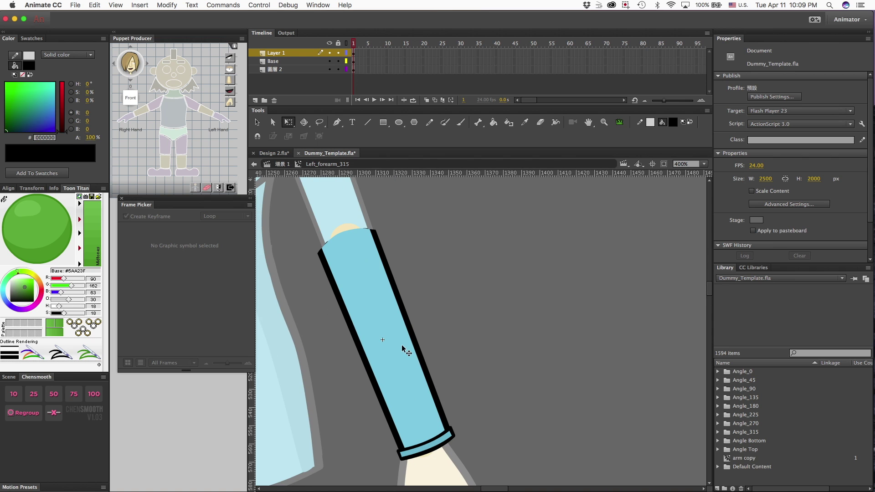
click(287, 53)
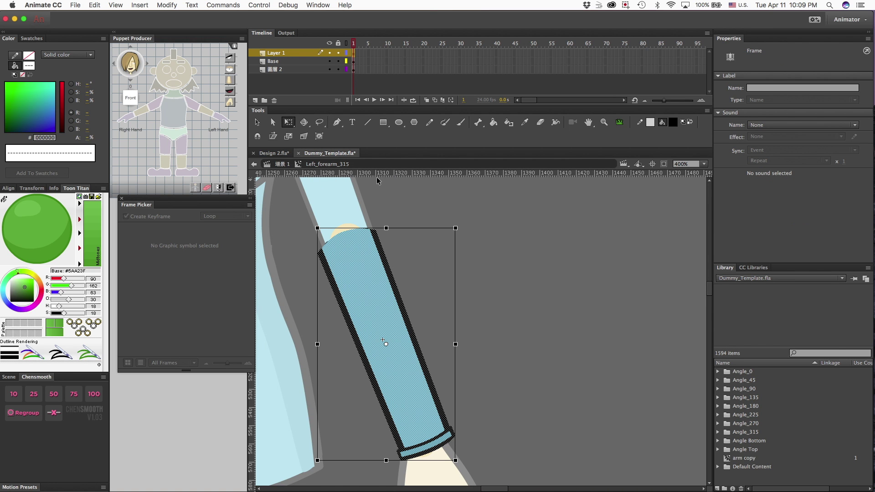
click(455, 229)
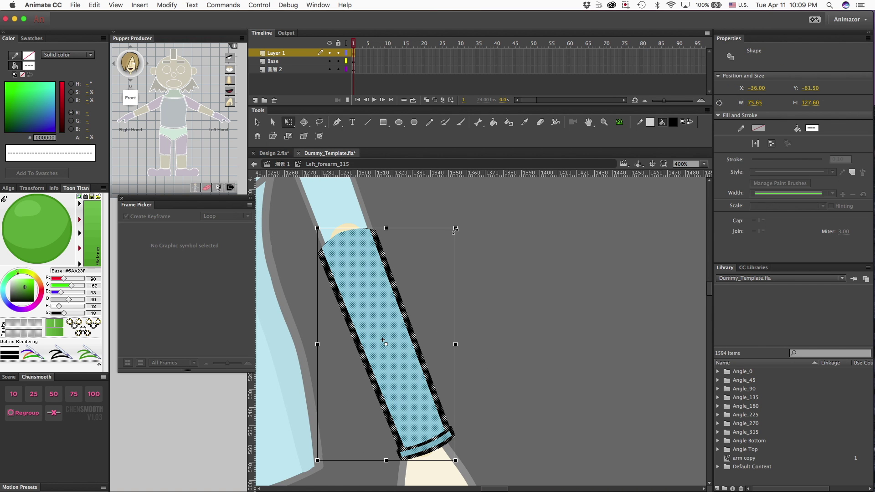
drag(455, 229, 448, 242)
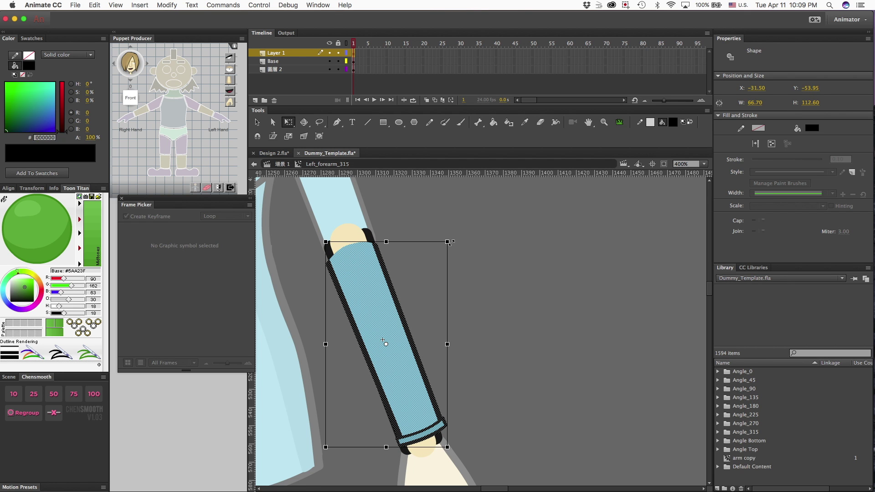
drag(449, 242, 451, 239)
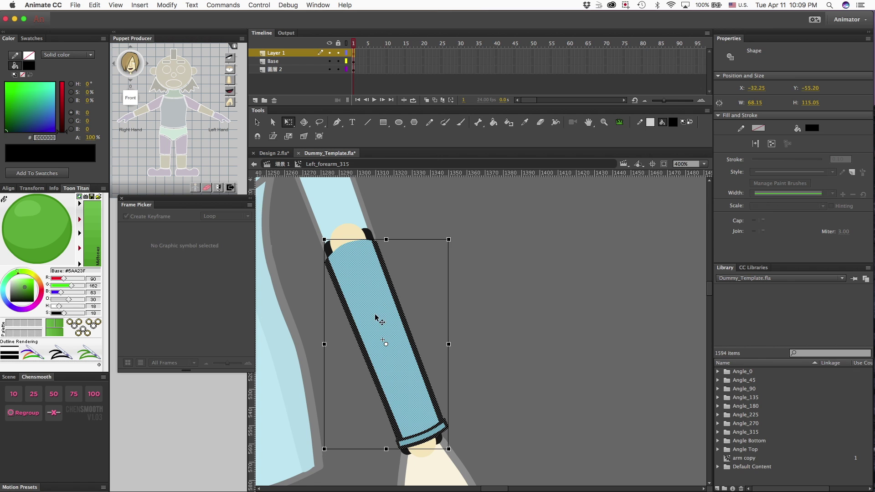
drag(376, 319, 370, 300)
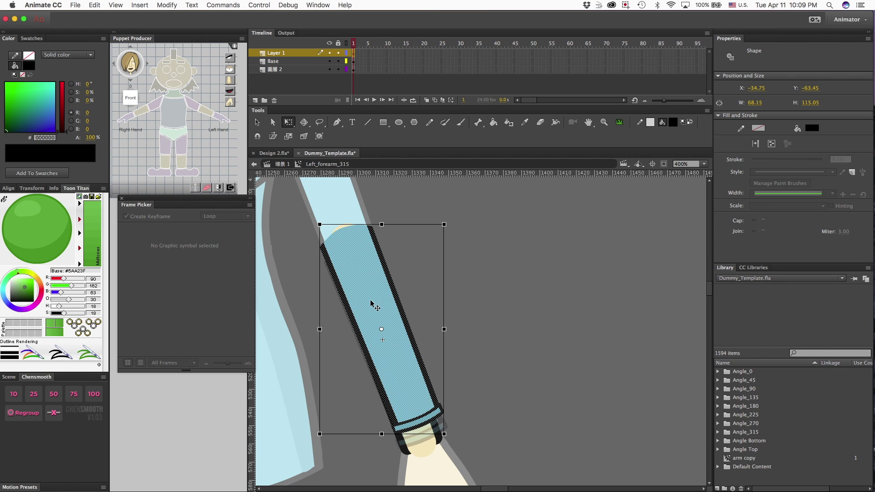
drag(371, 302, 370, 302)
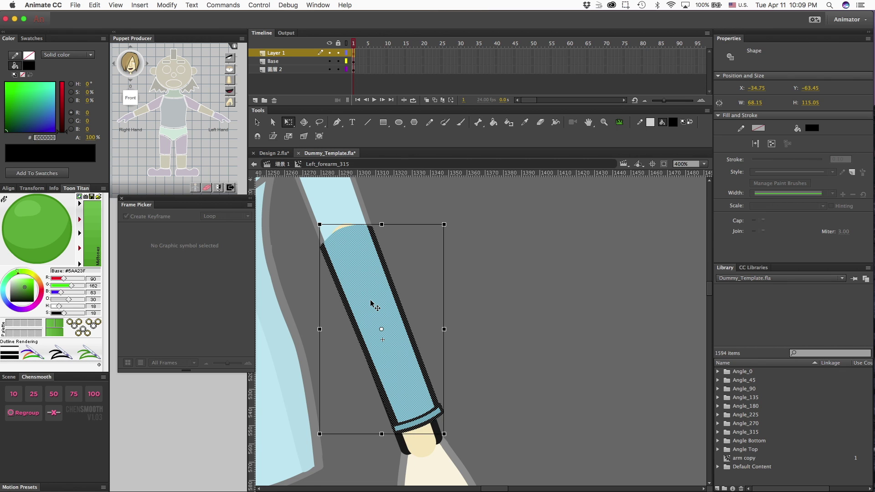
click(496, 349)
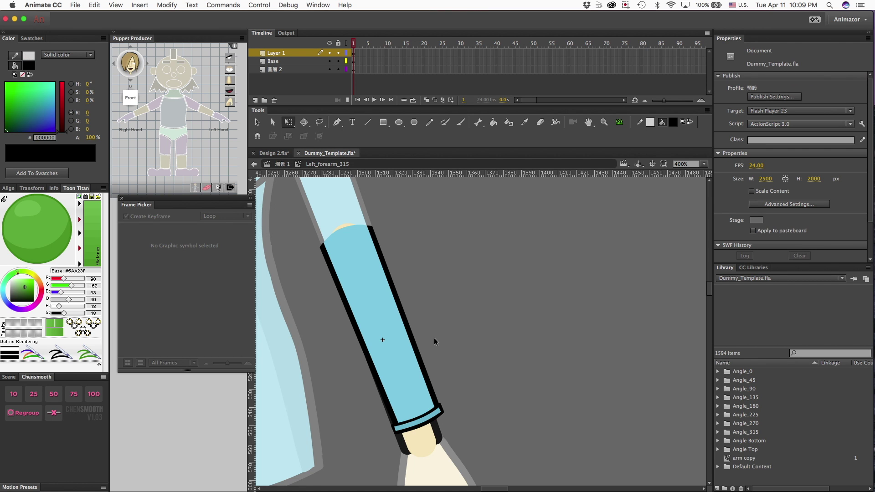
double_click(486, 334)
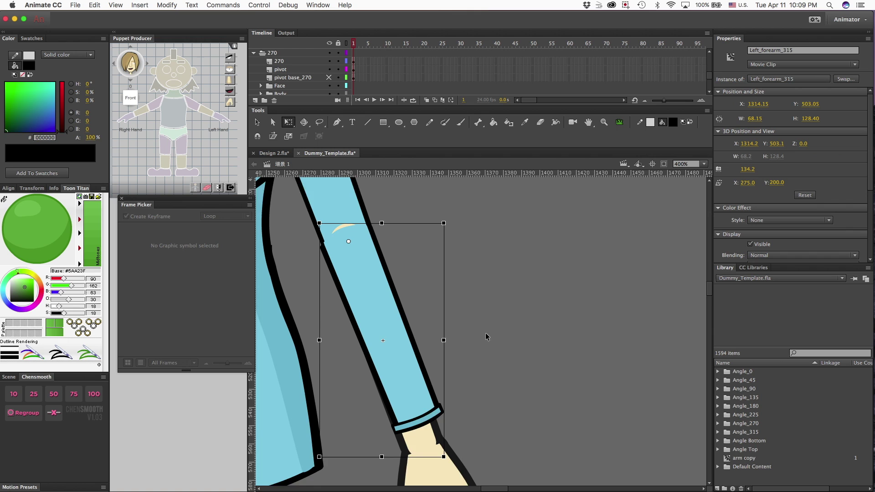
Step: In Left_forearm_315, slightly rotate, lower and shrink the blue sleeve shape
scroll(486, 333, down, 1)
scroll(486, 332, up, 1)
double_click(385, 334)
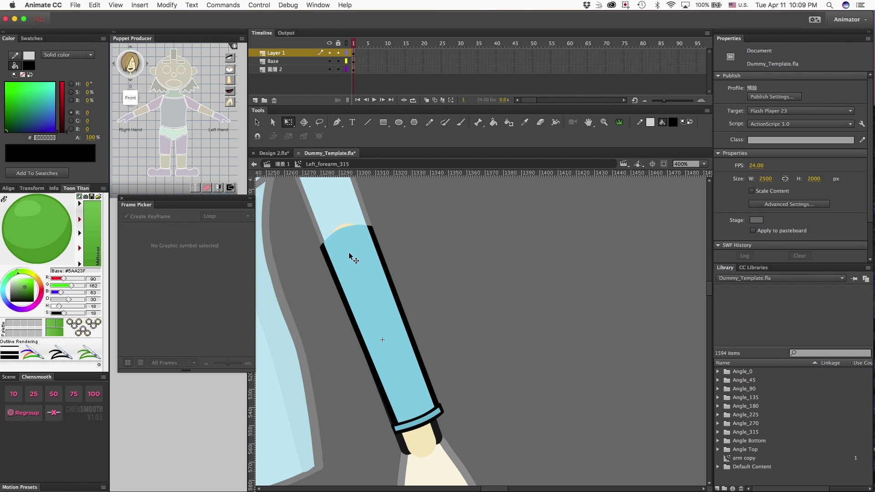
click(279, 53)
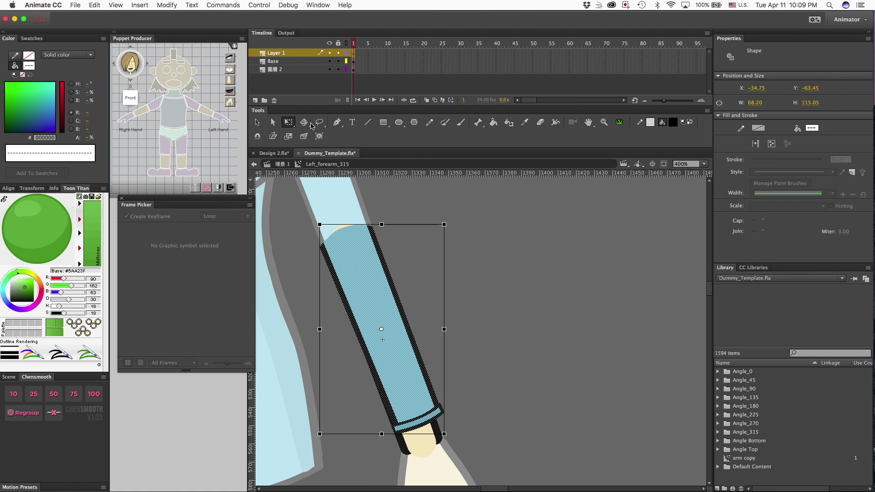
drag(382, 330, 350, 244)
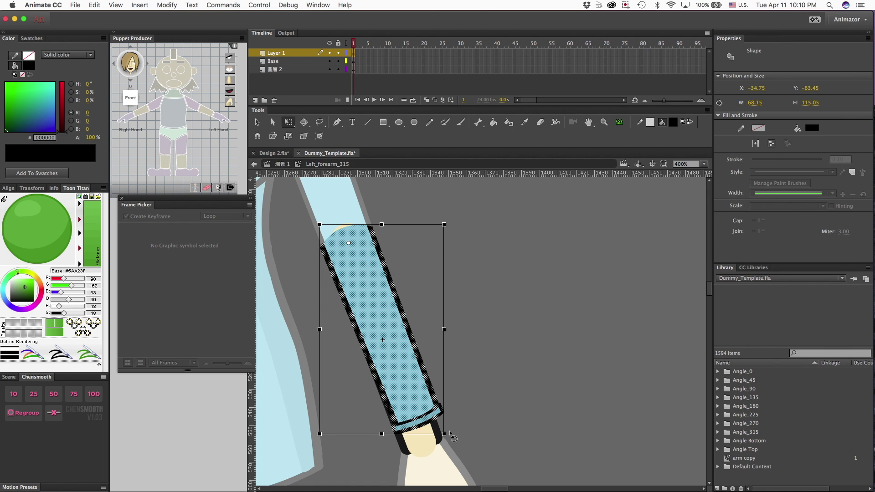
drag(452, 438, 448, 435)
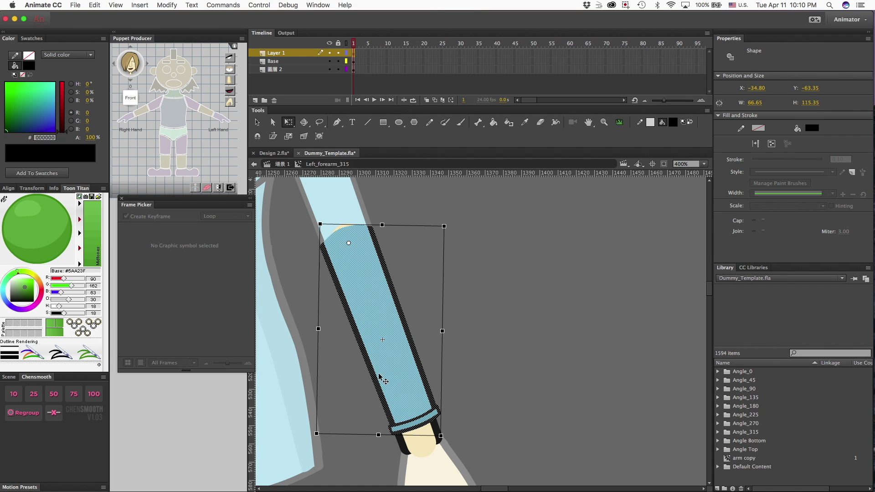
key(super+z)
drag(380, 375, 380, 378)
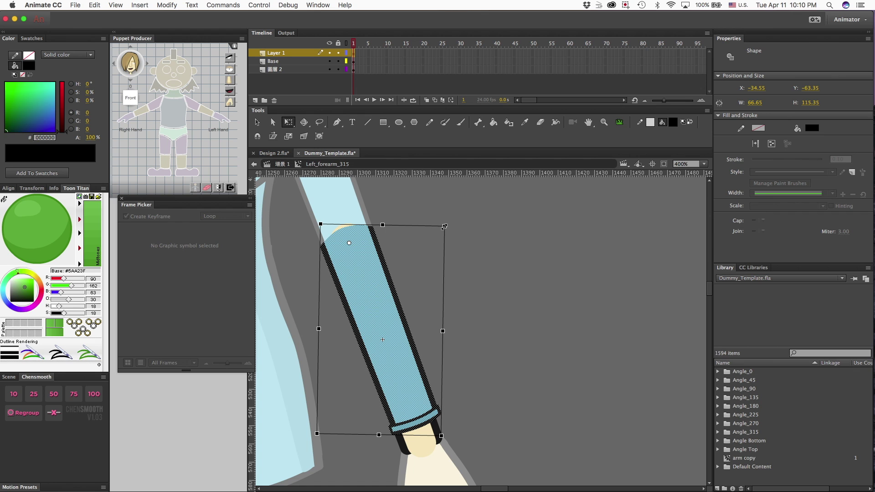
mouse_move(444, 227)
mouse_down()
mouse_move(434, 229)
mouse_move(444, 227)
mouse_up()
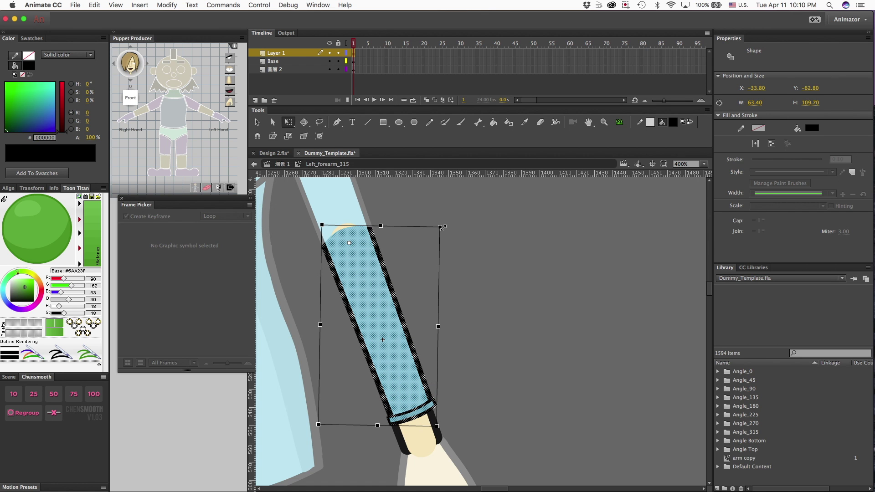
click(474, 294)
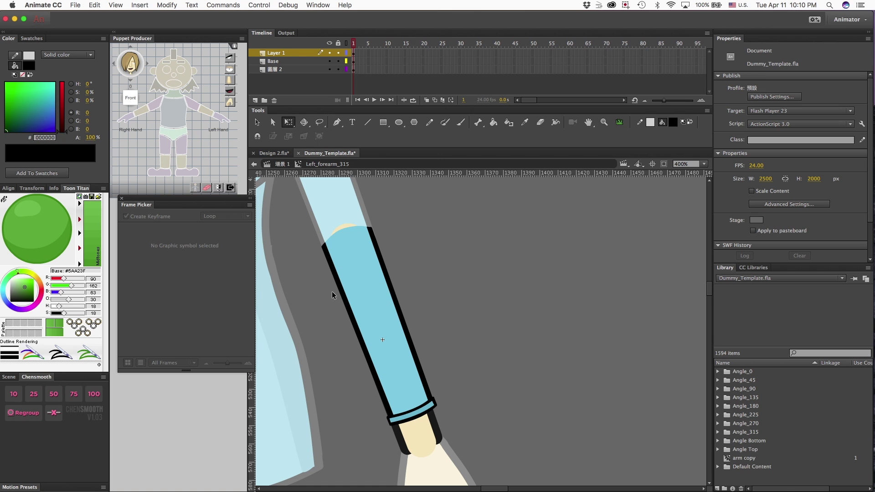
Step: Delete the forearm symbol's leftover Base and 2 layers, then return to the scene
click(353, 265)
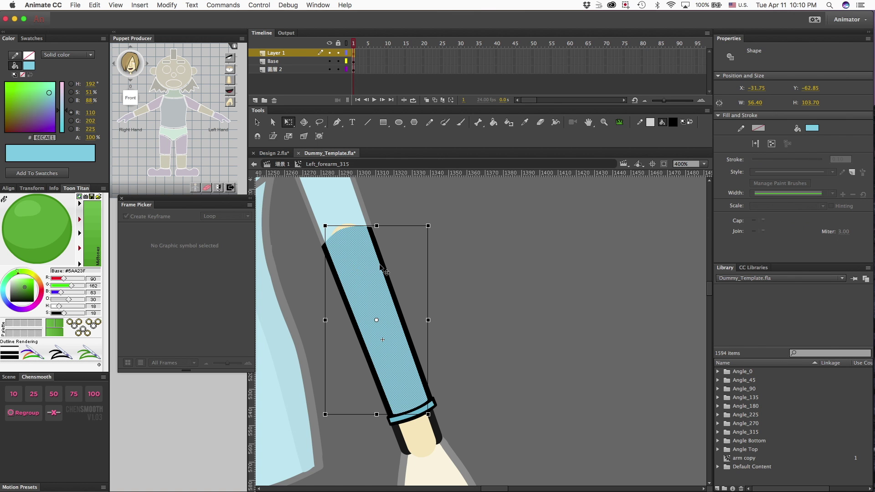
click(451, 263)
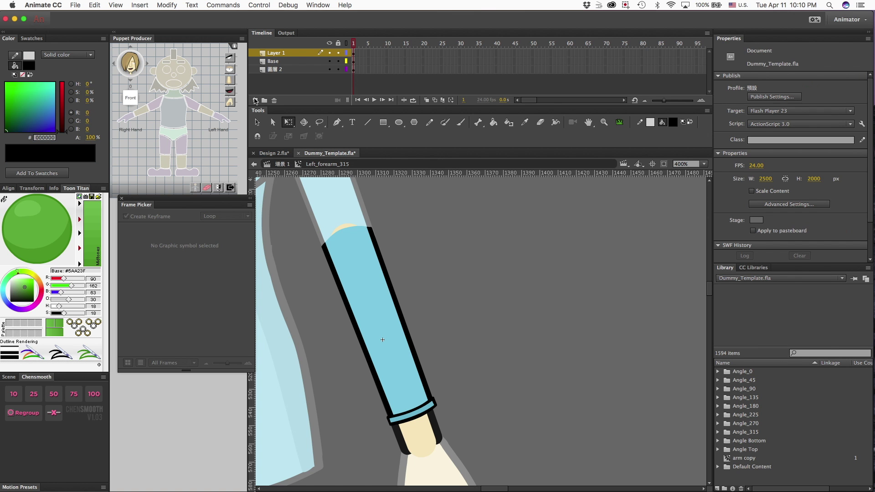
click(278, 54)
click(276, 61)
click(278, 72)
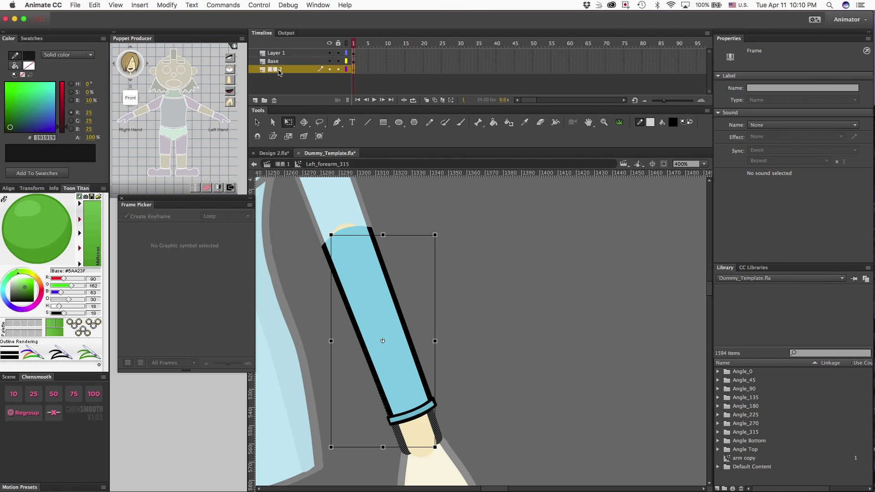
click(274, 100)
click(274, 100)
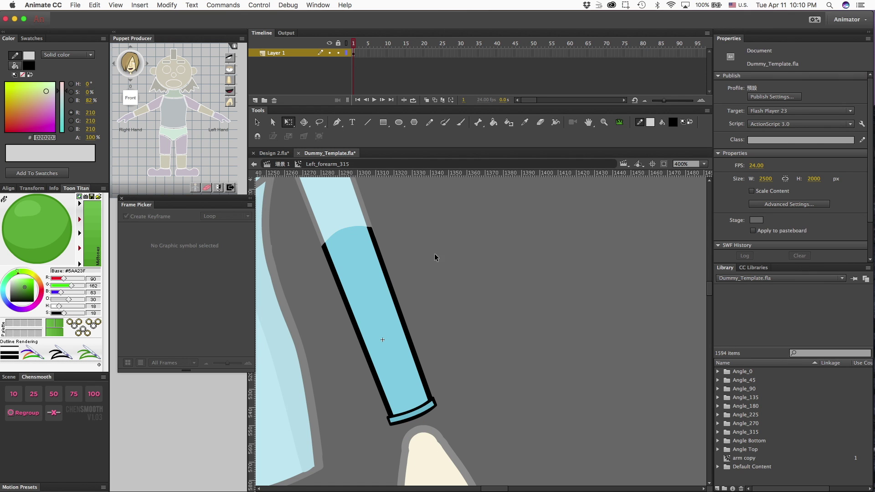
double_click(459, 269)
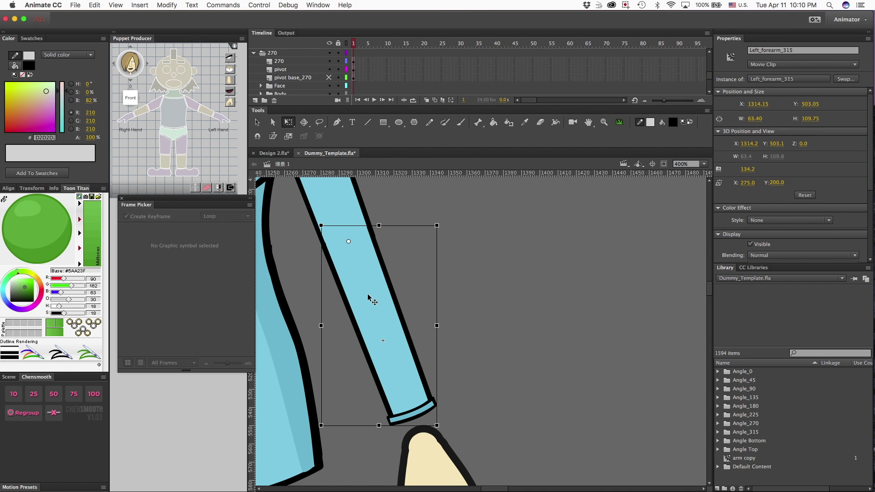
Step: Nudge the forearm right and back, then zoom out to see the whole character
key(Right)
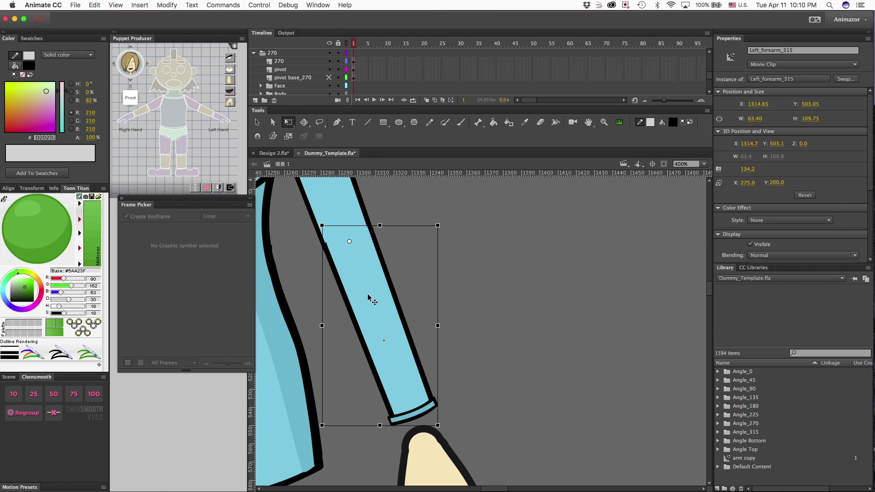
key(Left)
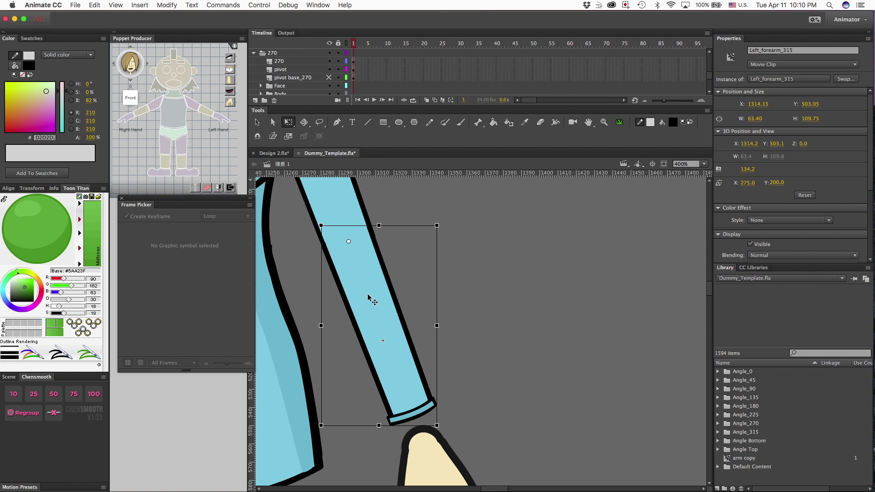
click(479, 327)
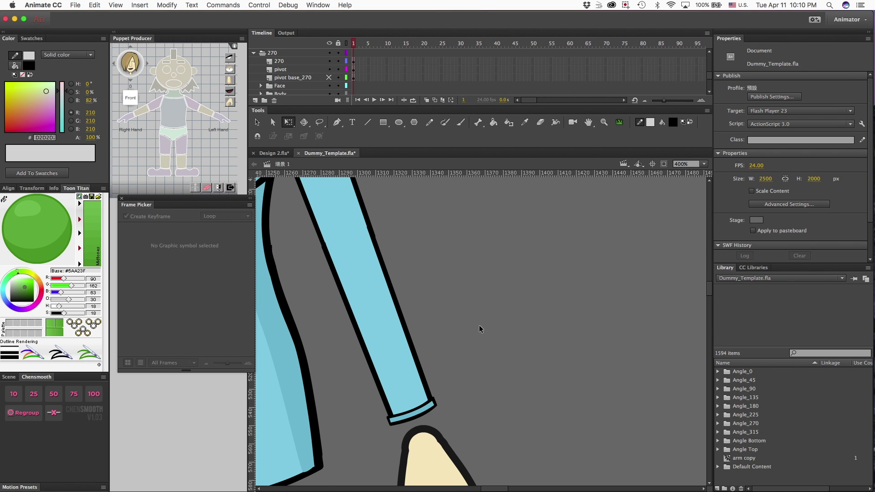
key(super+1)
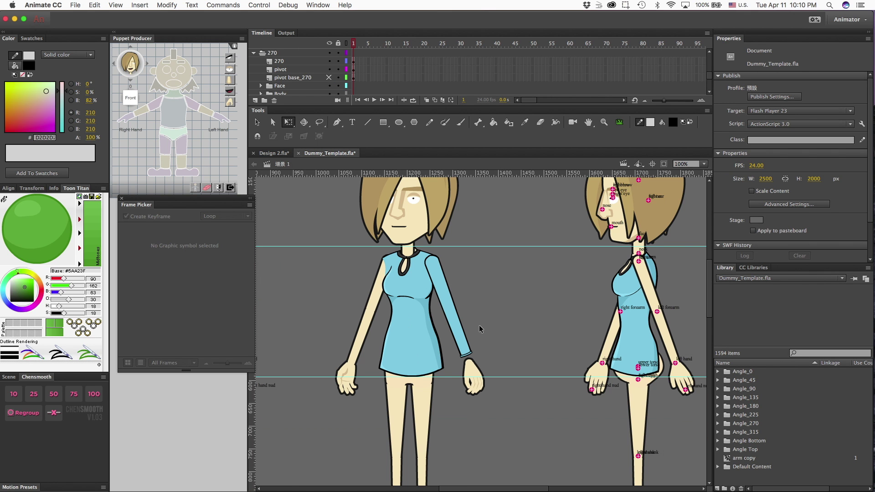
Step: Toggle the pivot layers' eye icons so the front view's pivot markers show
click(329, 78)
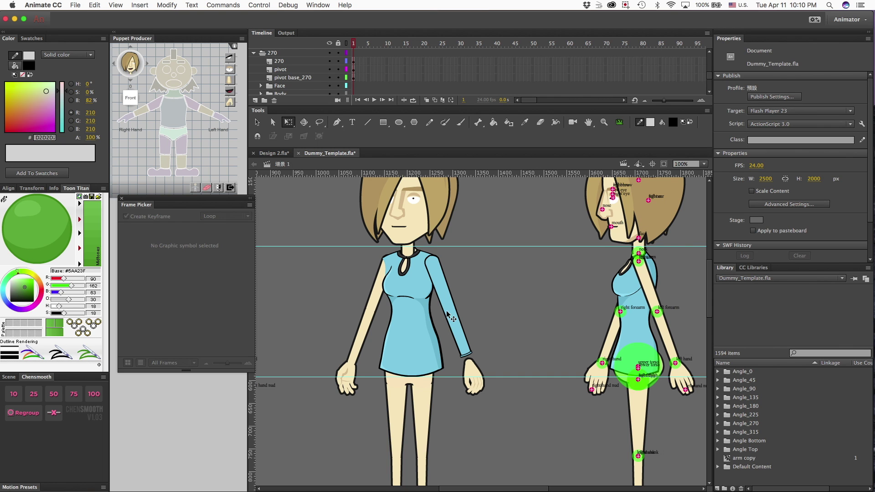
click(442, 296)
drag(328, 69, 329, 78)
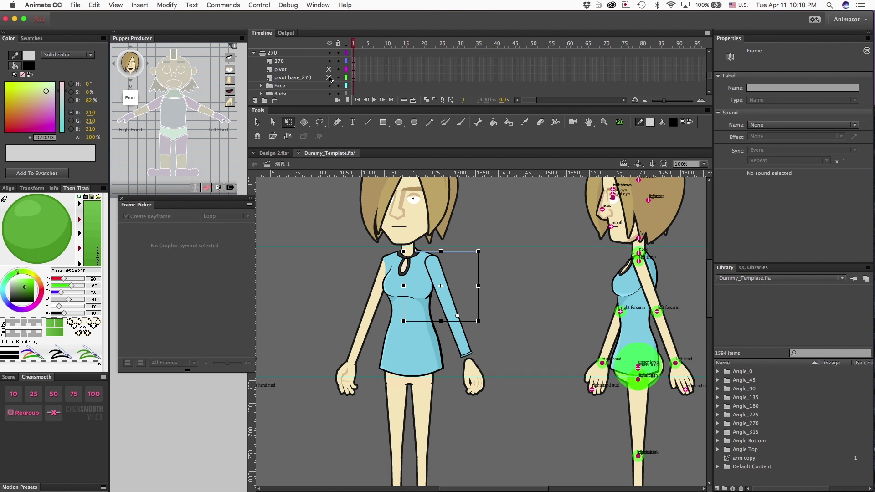
click(395, 226)
scroll(294, 68, up, 1)
scroll(294, 68, up, 5)
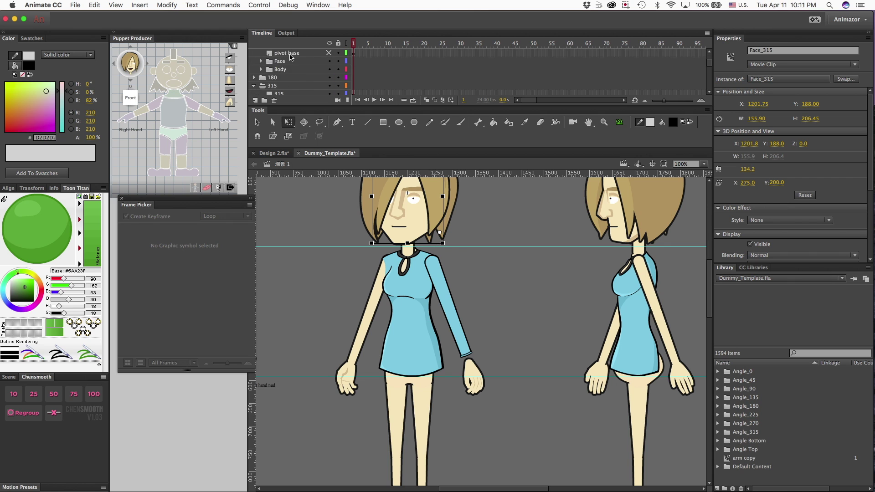
scroll(323, 80, up, 2)
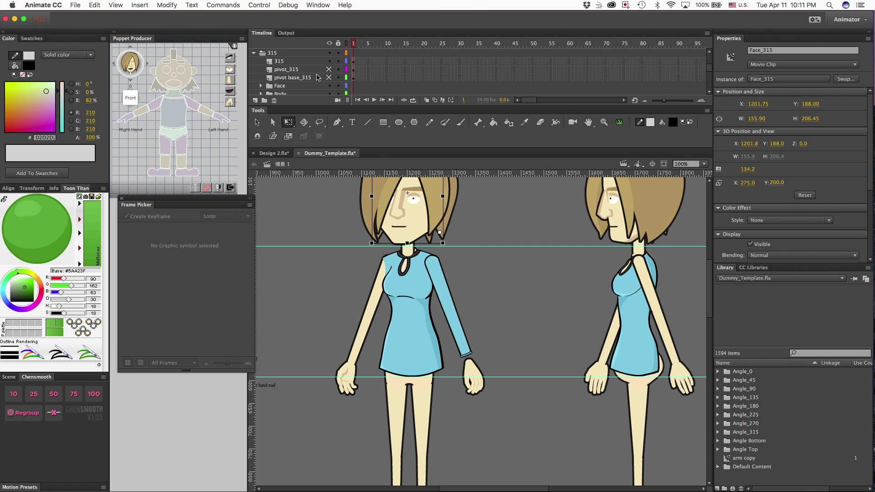
drag(329, 69, 329, 78)
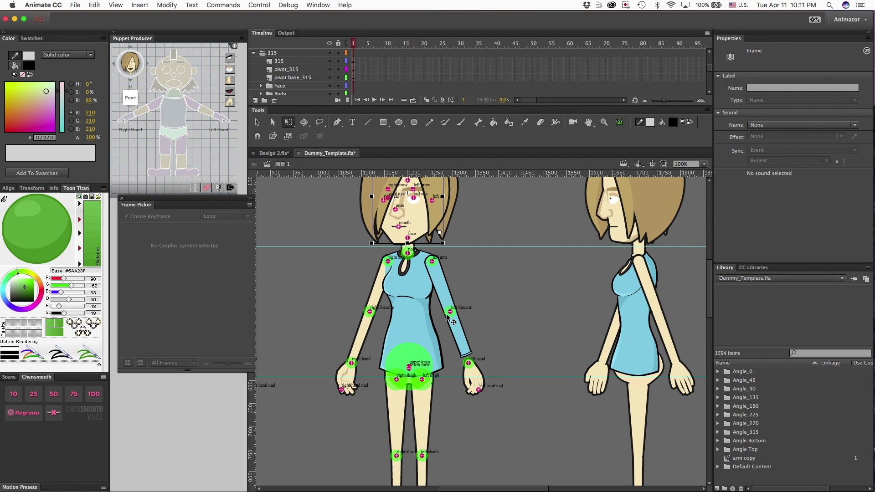
Step: Inspect the left forearm where the blue sleeve cuff meets the hand
click(465, 337)
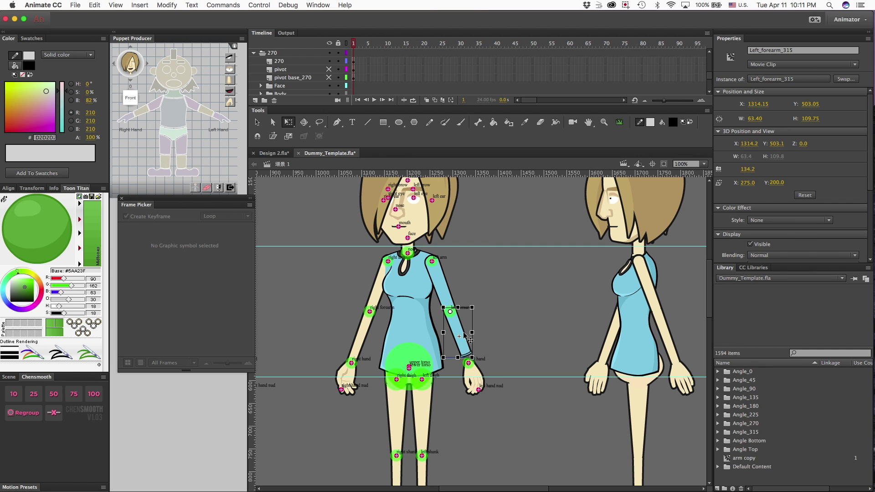
click(494, 344)
scroll(494, 344, up, 2)
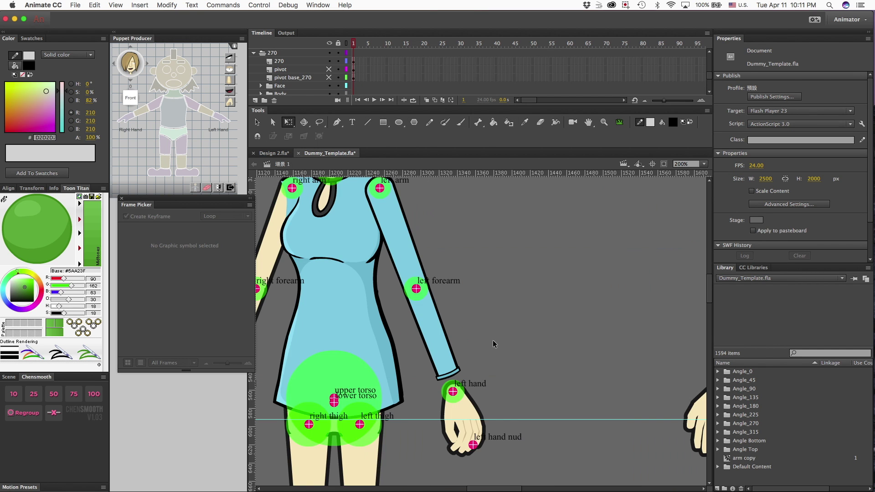
scroll(493, 344, down, 3)
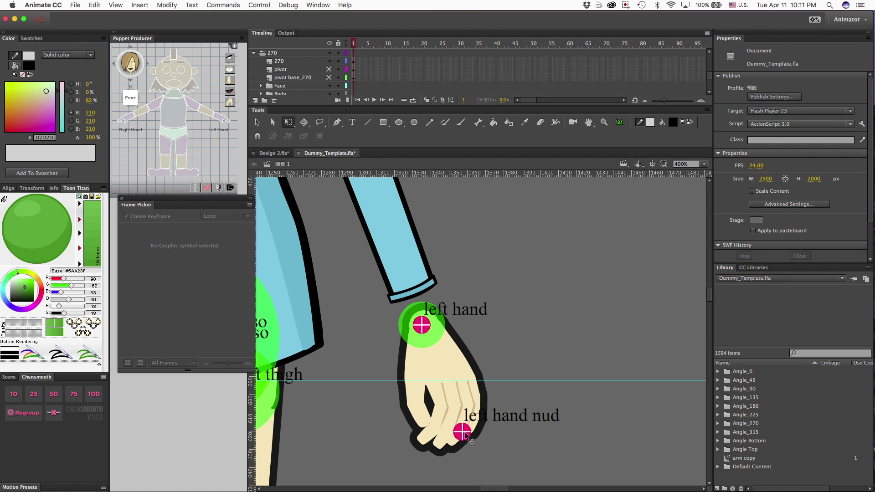
Step: Select the left hand with its pivot labels and nudge it up three steps and left one
drag(547, 474, 351, 302)
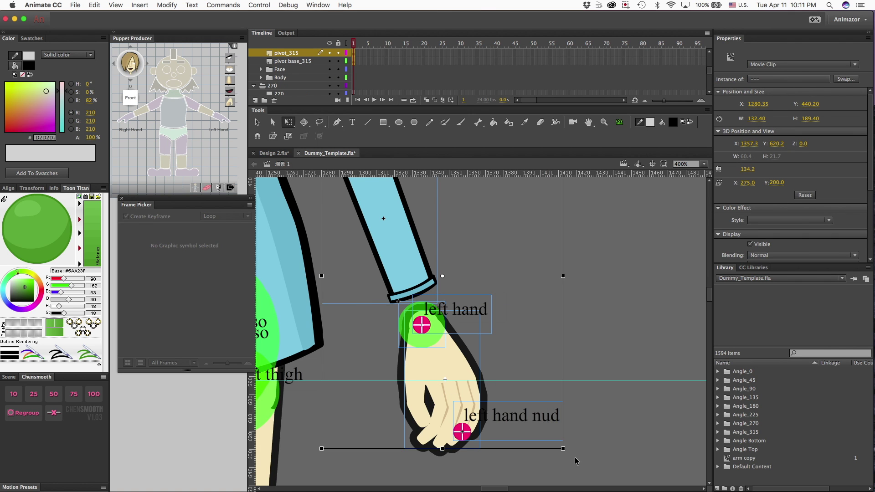
drag(591, 472, 401, 325)
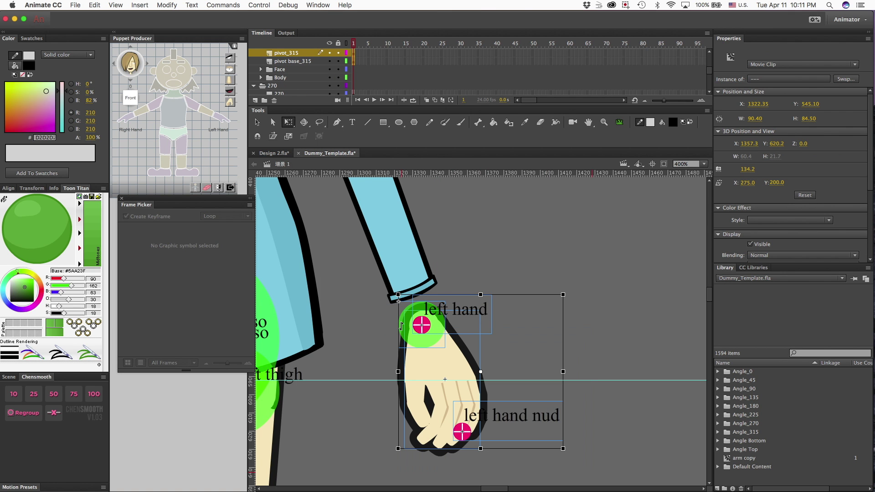
key(Up)
key(Up)
key(Up)
key(Up)
key(Up)
key(Up)
key(Up)
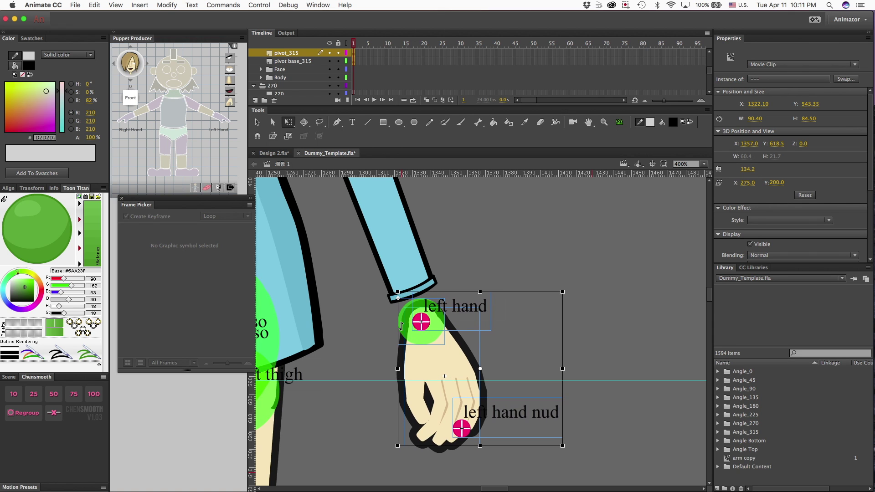
key(Up)
key(Up)
key(Up)
key(Up)
key(Up)
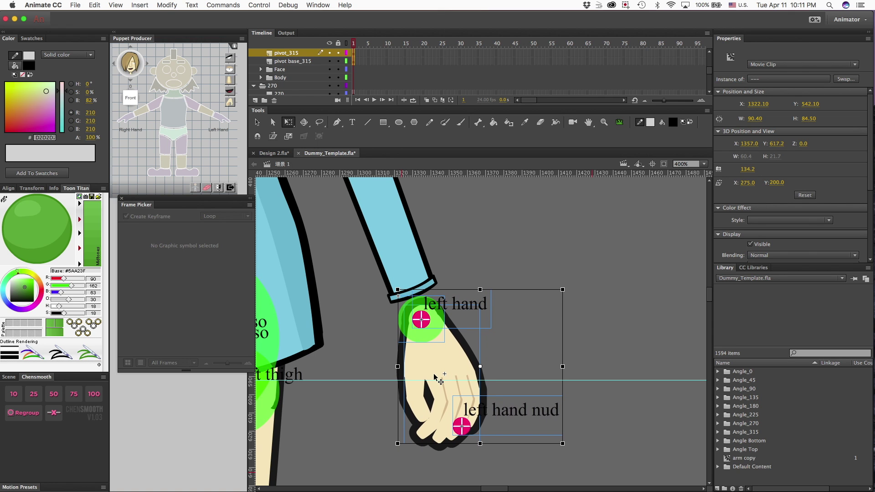
key(Up)
key(Up)
key(Up)
key(Up)
key(Up)
key(Up)
key(Up)
key(Up)
key(Up)
key(Up)
key(Up)
key(Up)
key(Up)
key(Up)
key(Up)
key(Up)
key(Up)
key(Up)
key(Up)
key(Up)
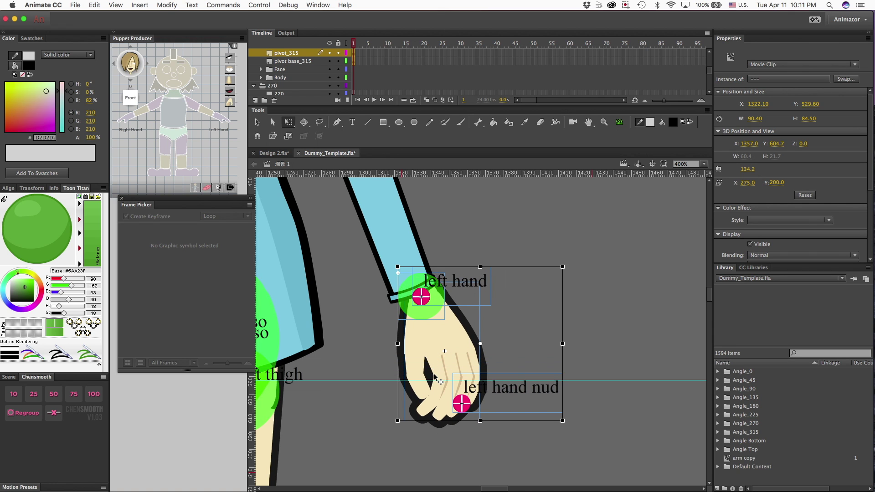
key(Left)
key(Left)
key(Left)
key(Left)
key(Left)
key(Left)
key(Left)
key(Left)
key(Left)
key(Left)
key(Left)
key(Left)
key(Left)
key(Left)
key(Left)
key(Left)
key(Left)
key(Left)
key(Left)
key(Left)
Step: Fine-tune the hand slightly down and right, then zoom back to 100% and deselect
key(shift+Up)
key(shift+Down)
key(shift+Down)
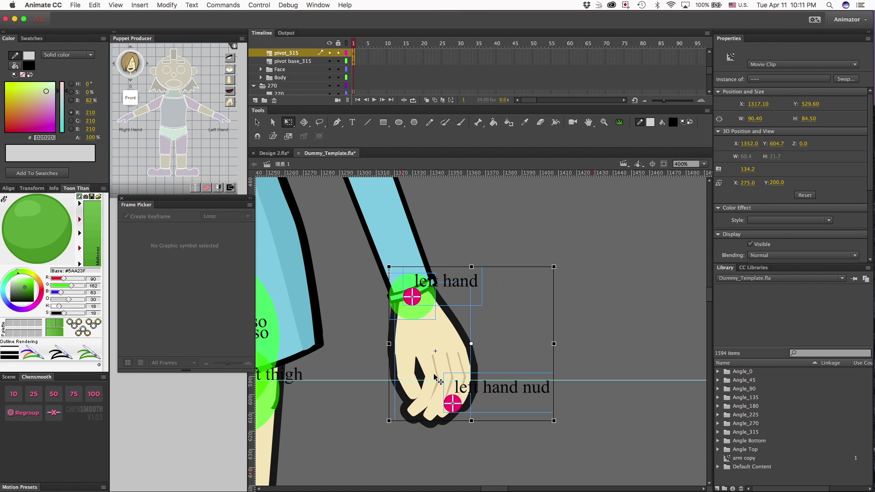
key(shift+Up)
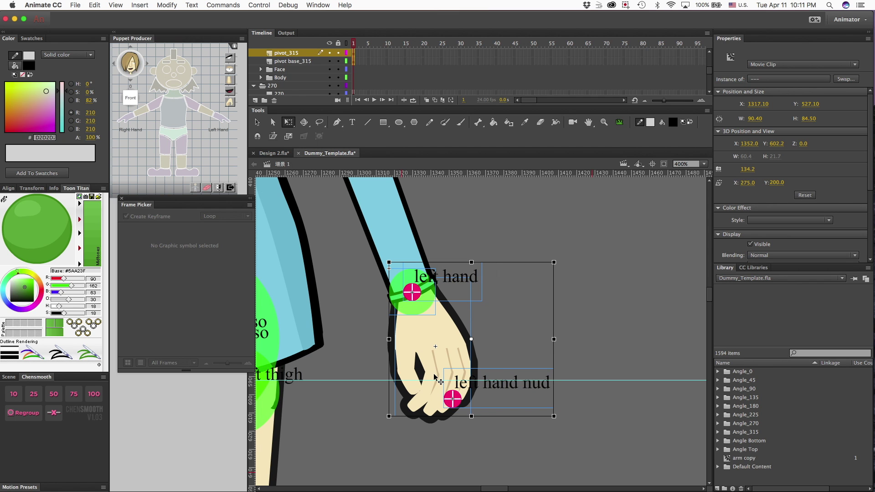
key(Down)
key(Down)
key(Down)
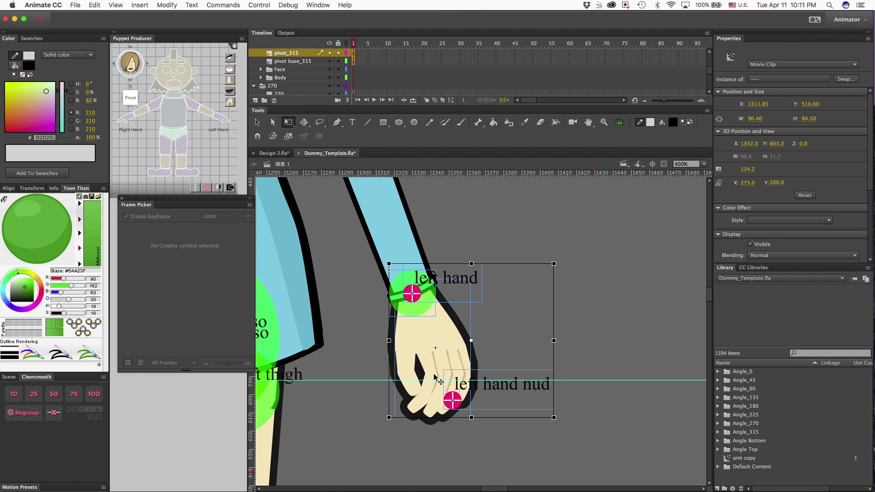
key(Right)
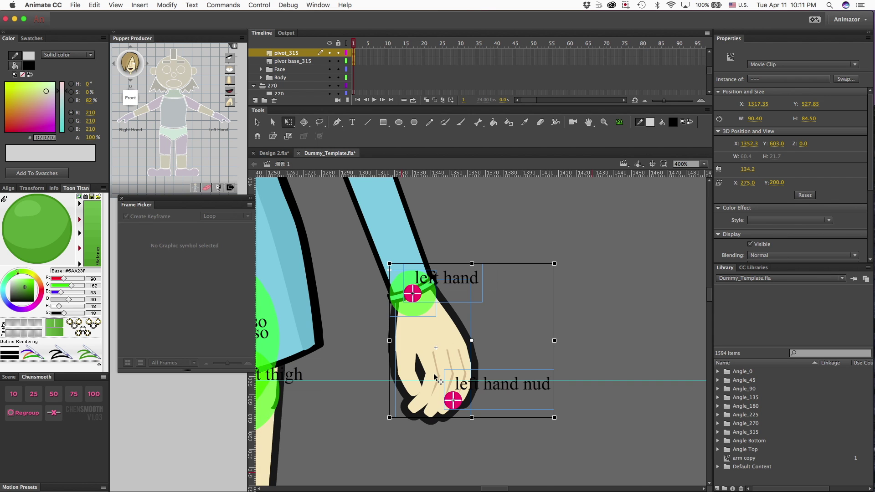
key(super+1)
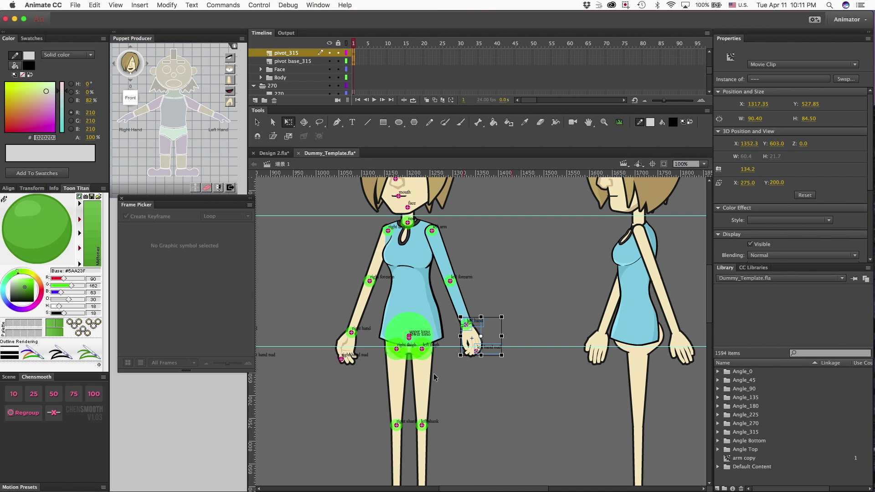
click(483, 286)
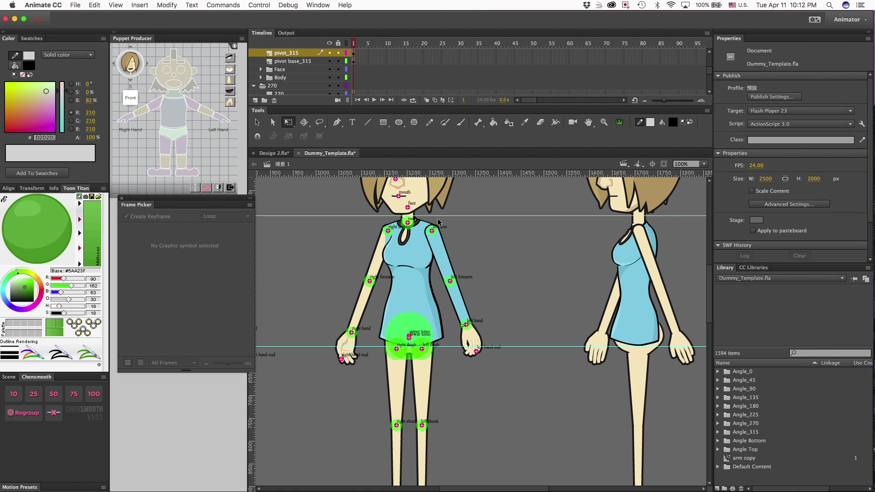
Step: Zoom in on the neck and hide the pivot base_315 and pivot_315 layers
click(411, 220)
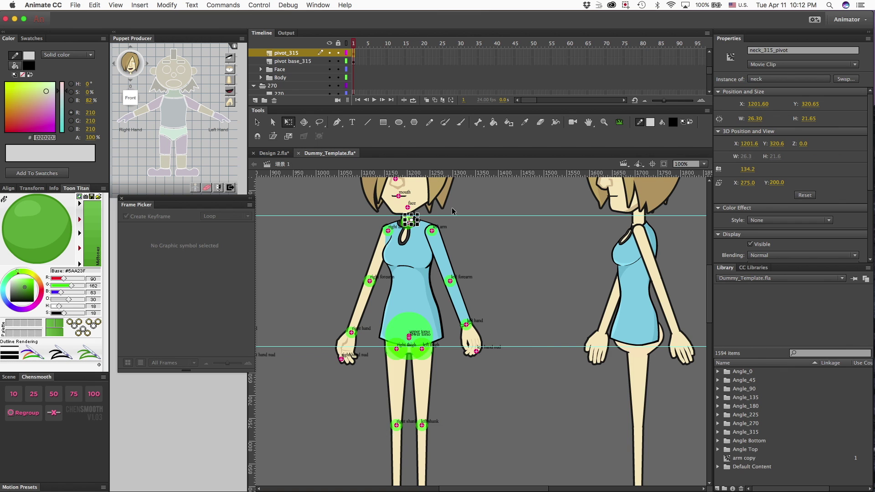
key(super+equal)
key(super+equal)
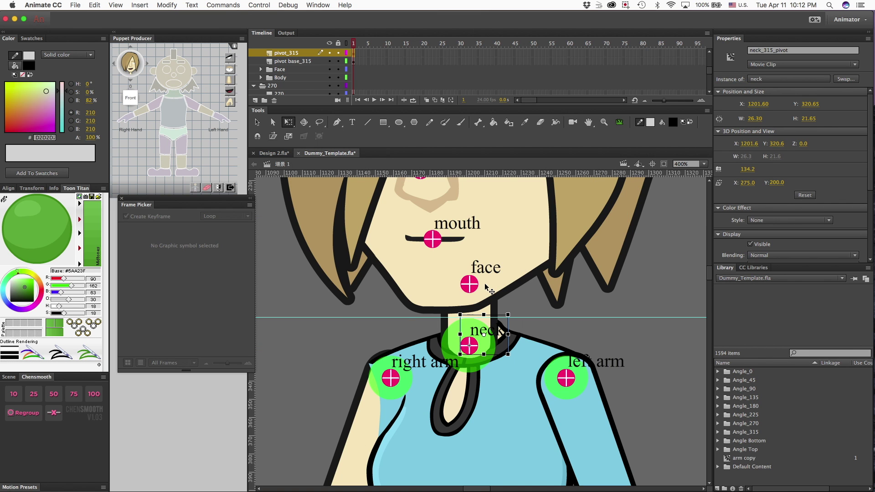
click(450, 340)
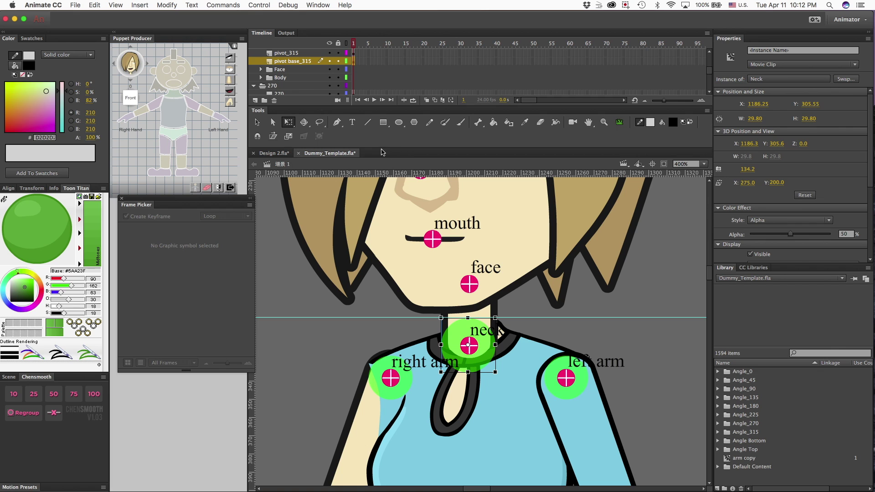
click(329, 63)
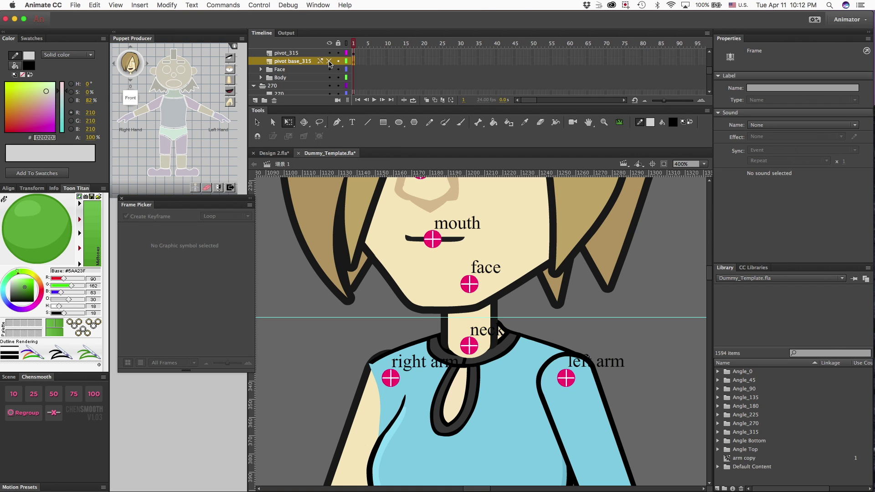
click(329, 52)
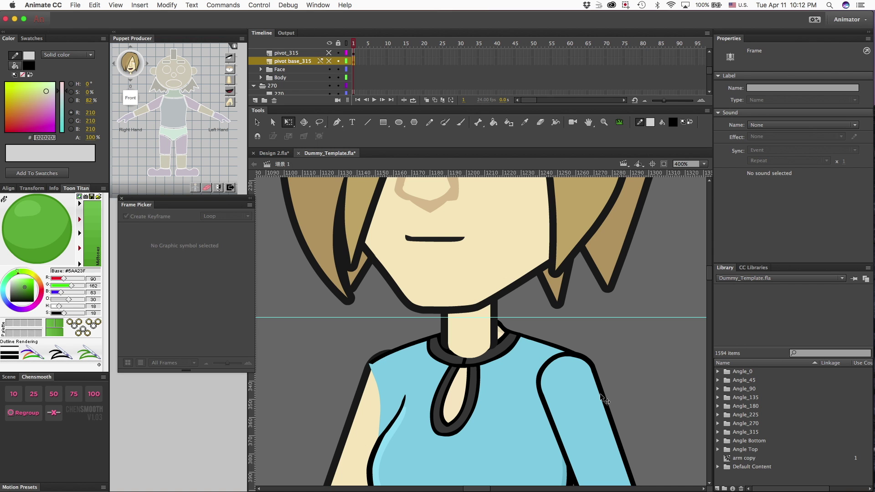
Step: Expand the Face and Body folders in the timeline to list the neck and torso layers
click(448, 370)
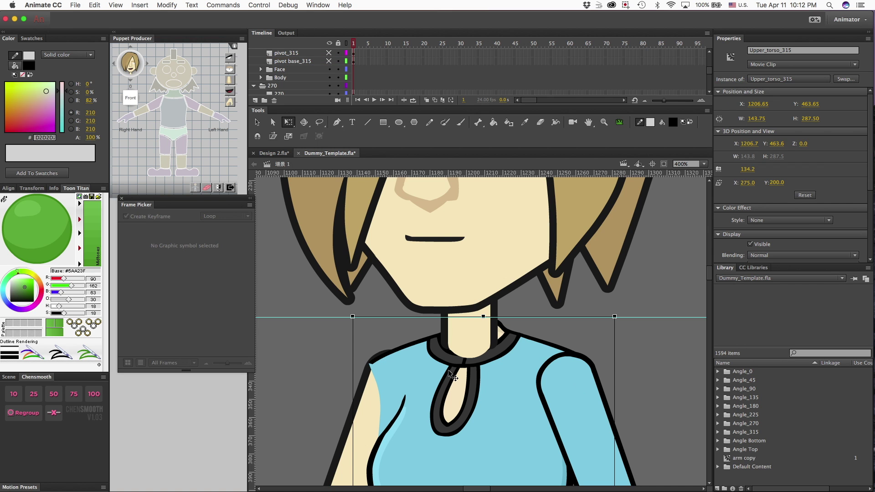
click(472, 339)
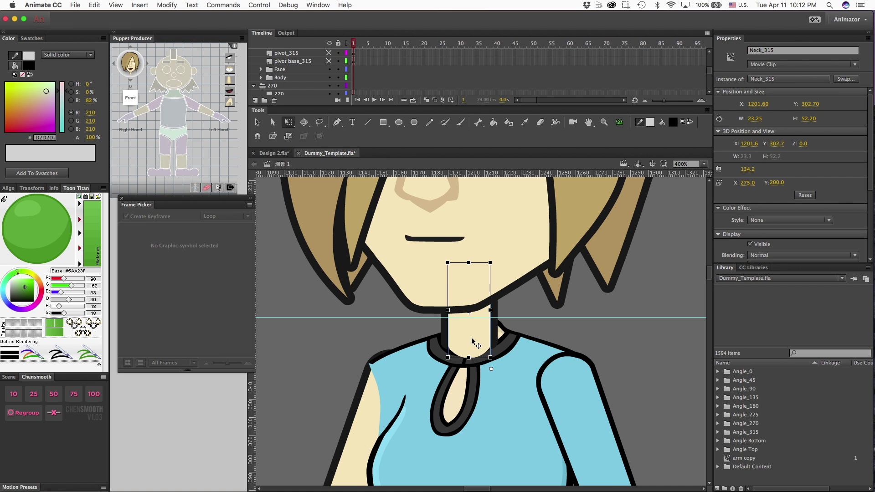
click(260, 69)
scroll(263, 79, down, 1)
scroll(263, 80, down, 1)
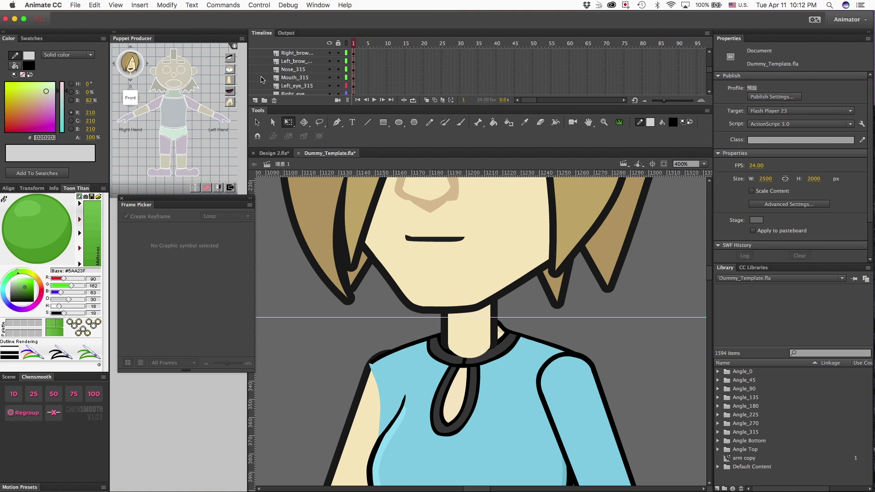
click(474, 343)
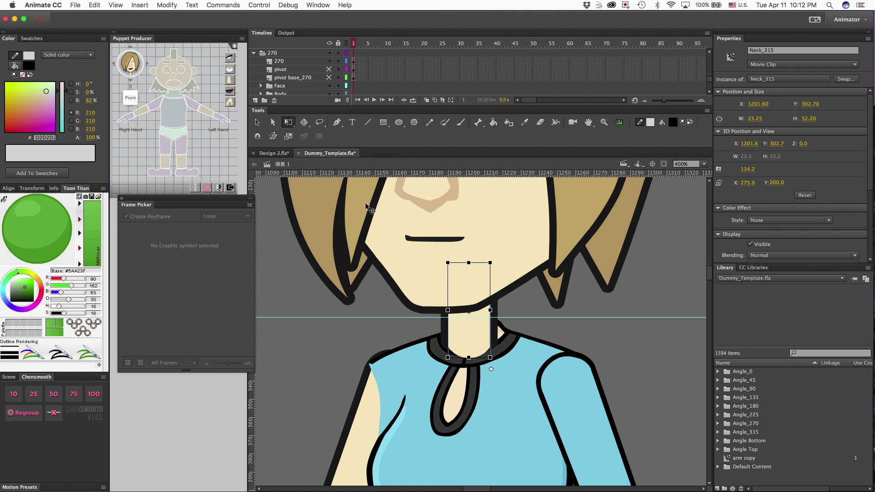
scroll(285, 70, down, 3)
click(284, 70)
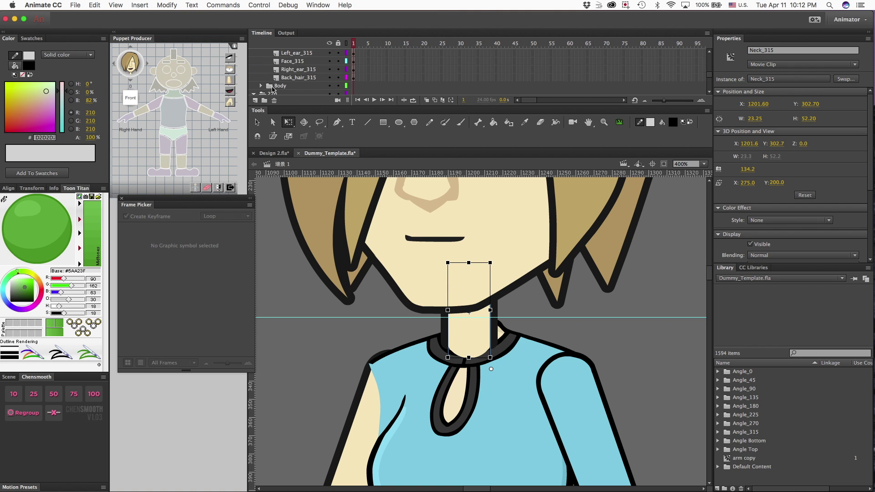
click(260, 70)
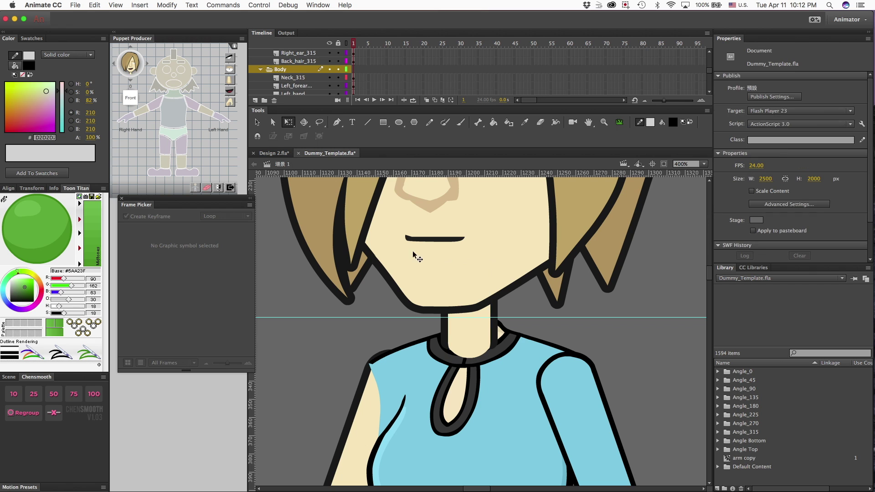
Step: Place Neck_315 between Upper_torso and Lower_torso, then enter Upper_torso_315 for editing
click(307, 80)
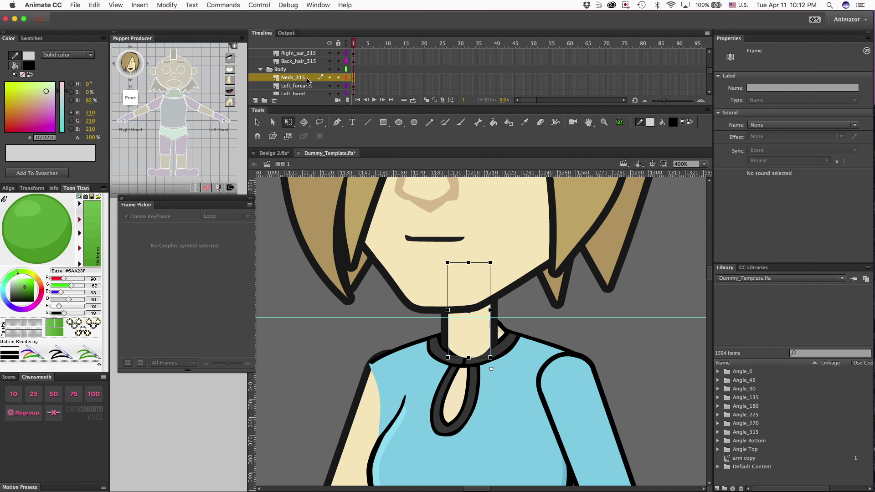
scroll(288, 55, down, 3)
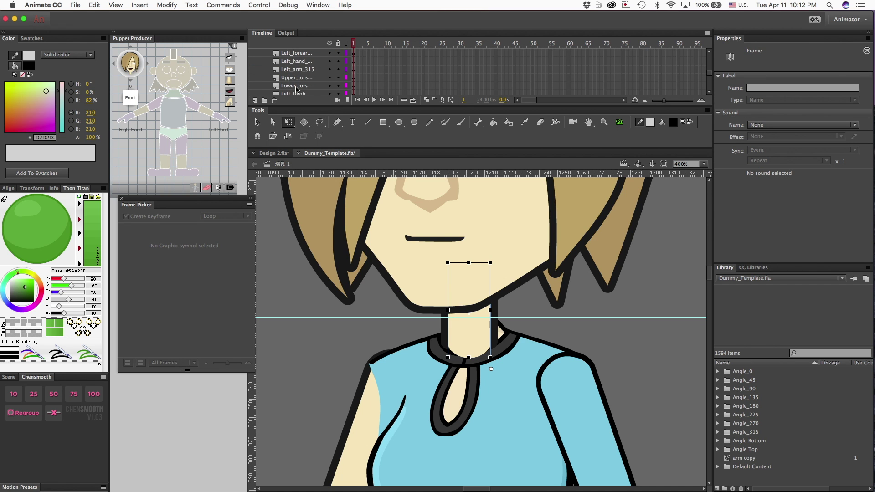
scroll(288, 55, up, 1)
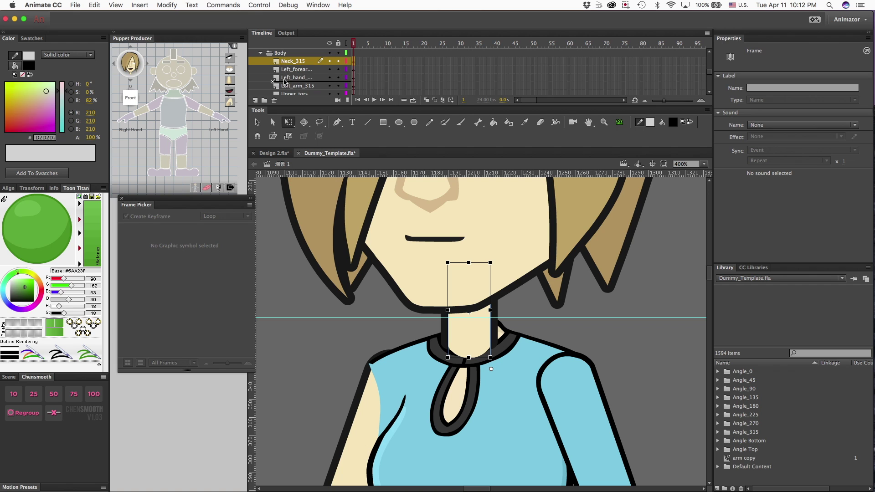
scroll(286, 77, down, 4)
drag(286, 78, 286, 78)
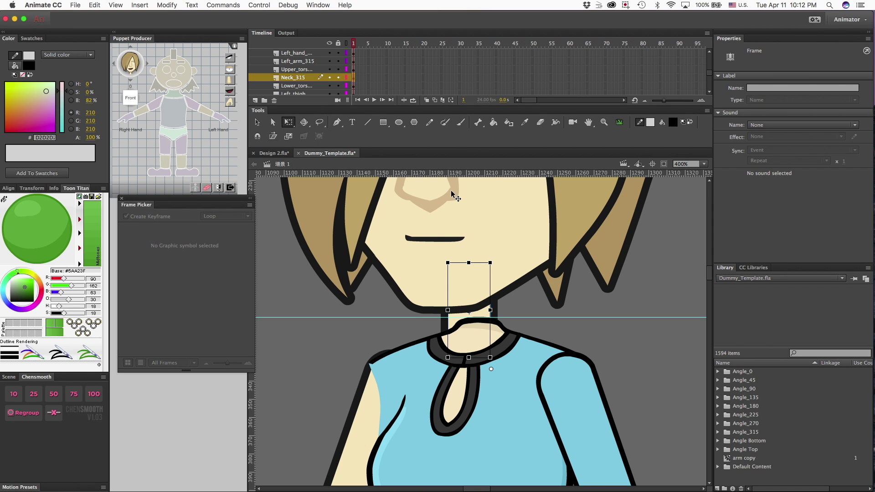
drag(288, 82, 288, 71)
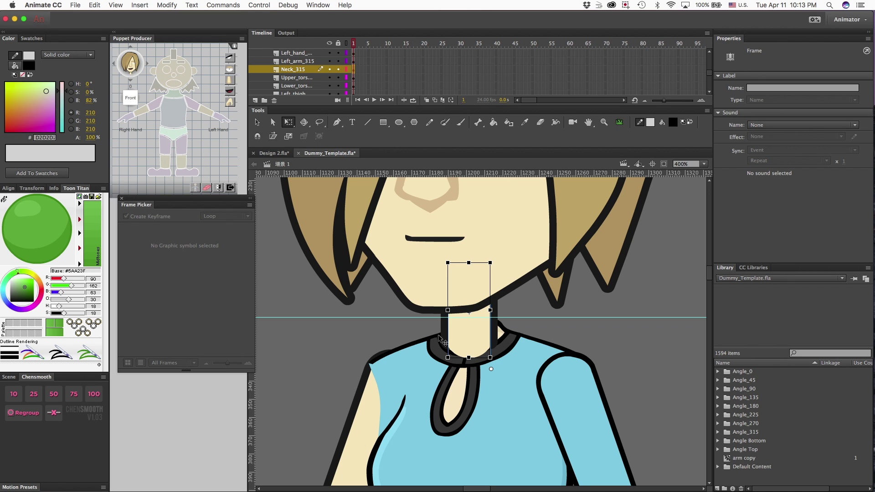
drag(291, 70, 292, 83)
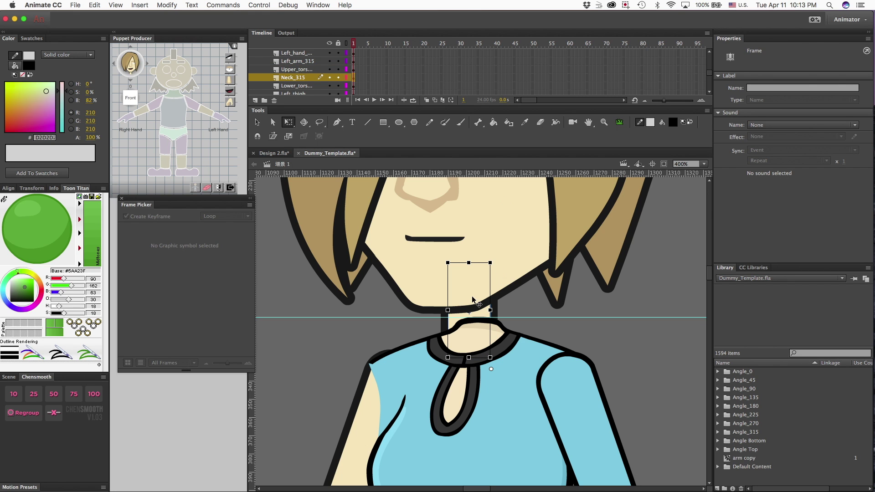
double_click(474, 327)
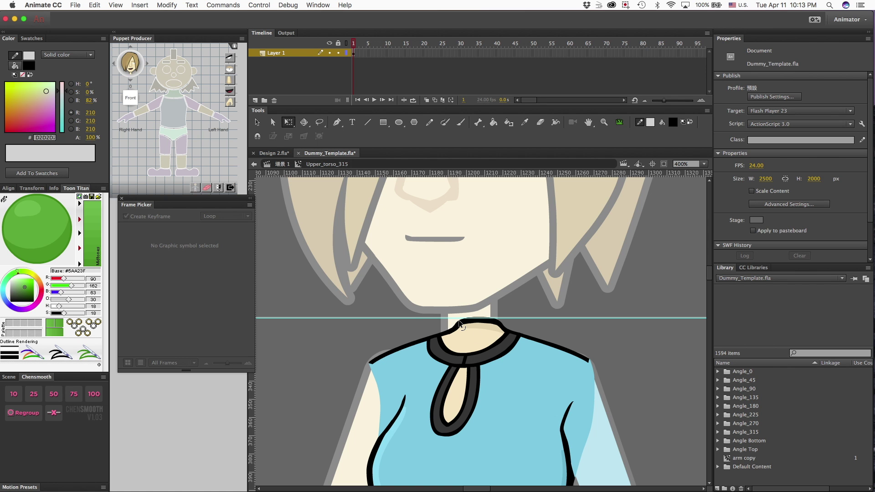
Step: Zoom in tightly on the top of the collar inside Upper_torso_315
key(super+equal)
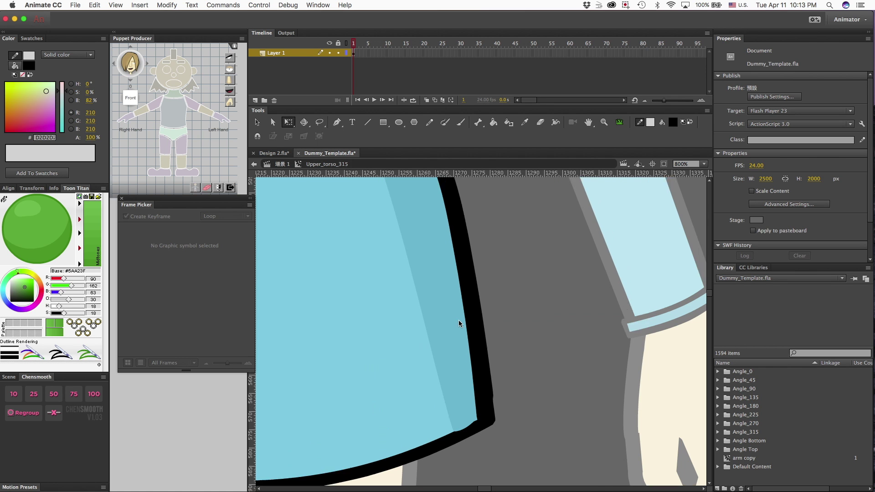
scroll(459, 320, right, 5)
scroll(458, 321, up, 5)
scroll(459, 320, left, 5)
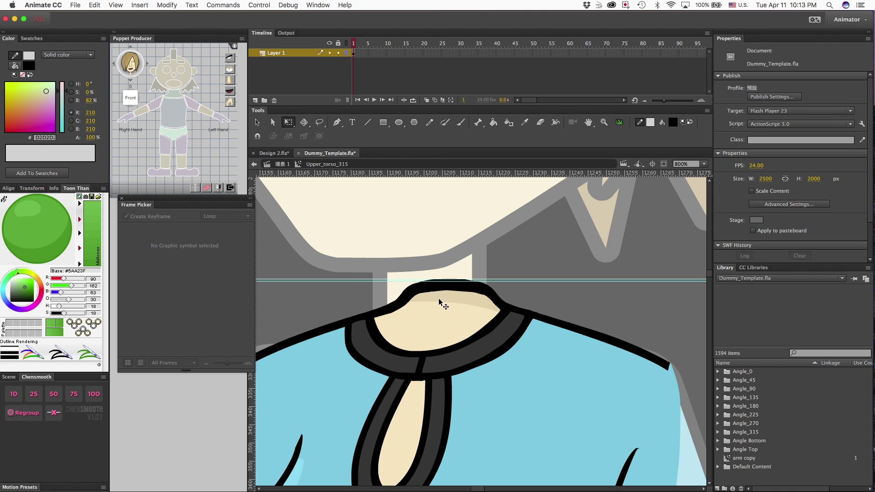
key(z)
drag(387, 275, 471, 322)
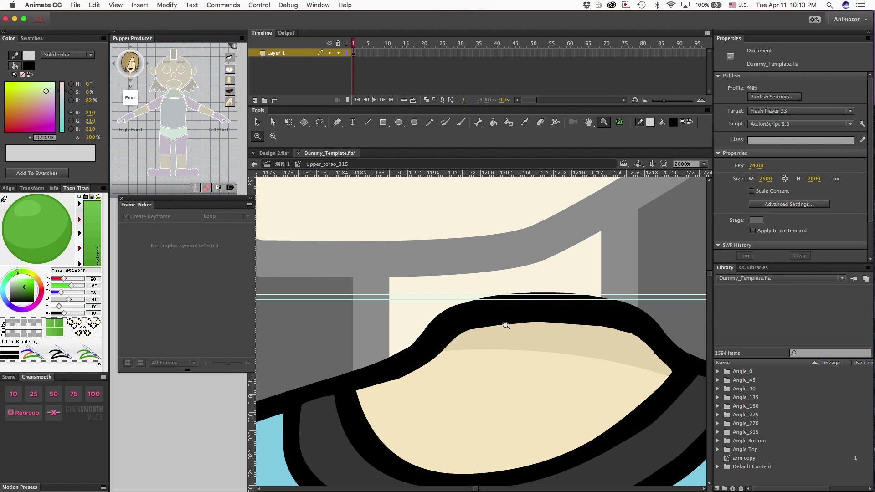
Step: Draw 0.10-thick pencil lines cutting the left and right ends of the collar border
key(y)
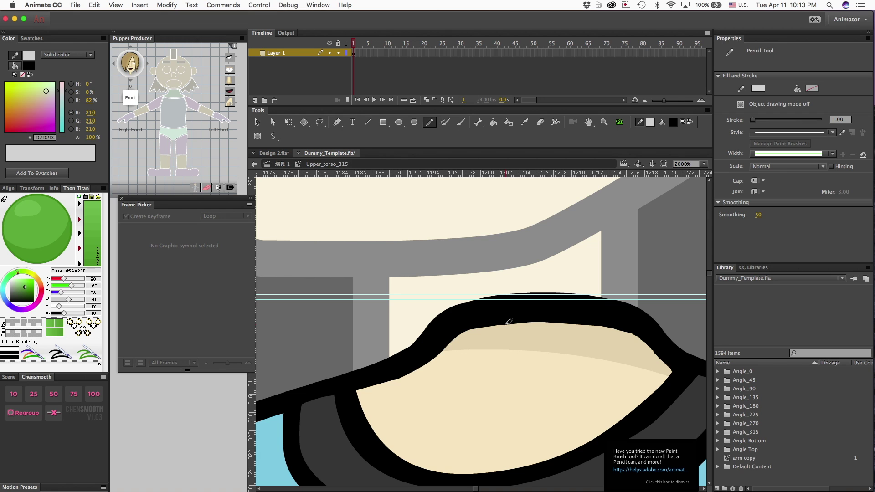
drag(351, 360, 360, 394)
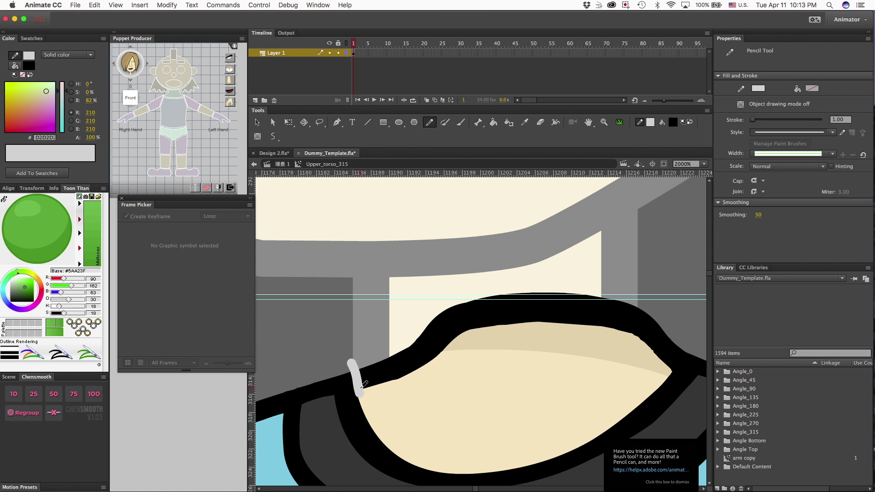
key(super+z)
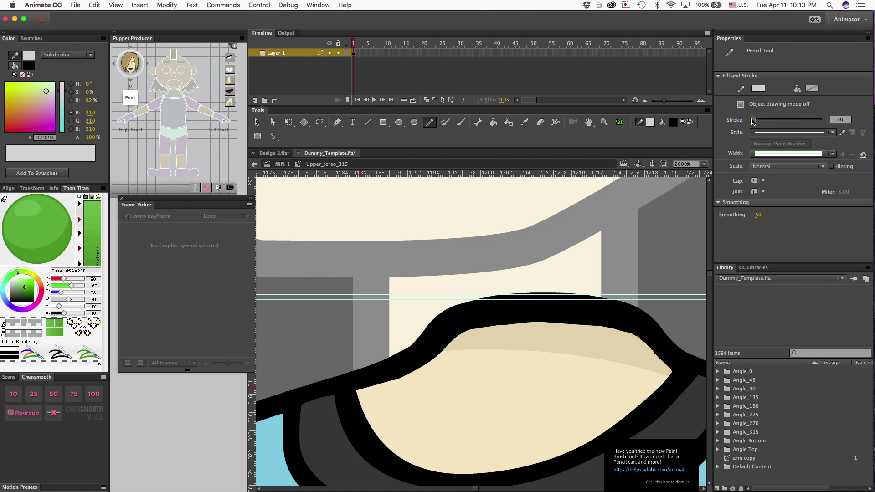
drag(752, 120, 742, 118)
drag(351, 361, 360, 399)
drag(688, 350, 672, 373)
scroll(660, 379, down, 2)
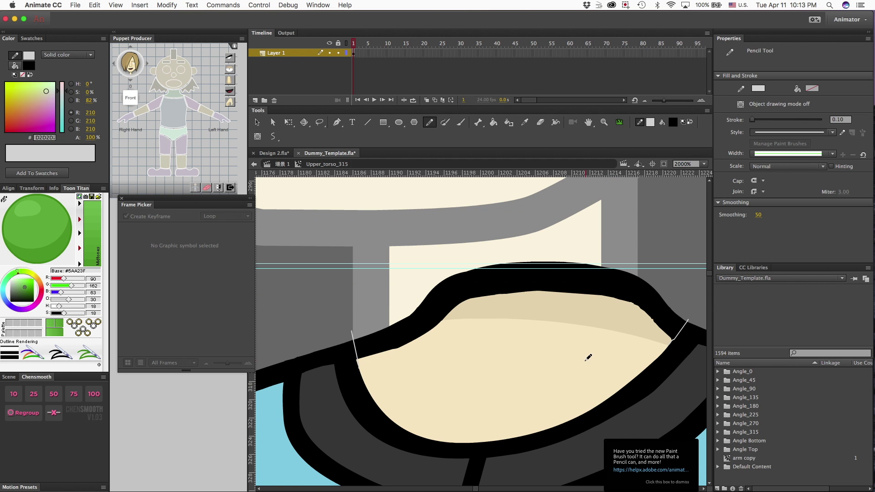
Step: Delete the top piece of the black collar border and the leftover cut line
key(v)
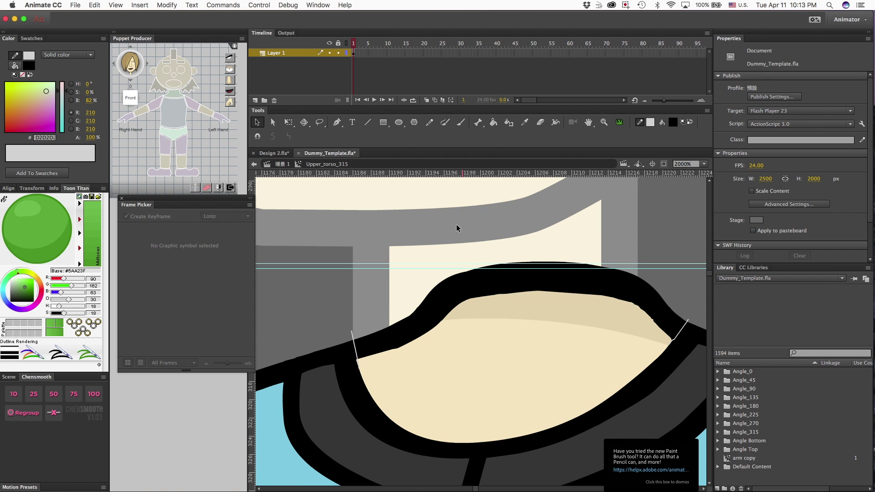
click(472, 285)
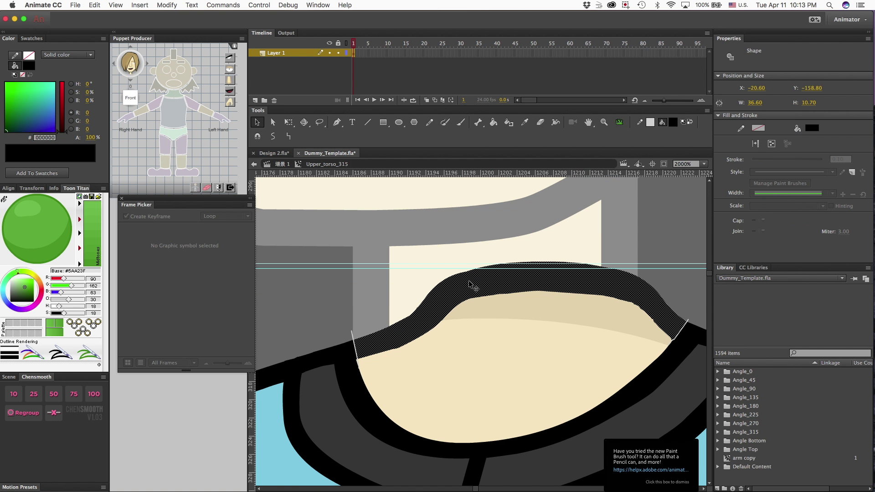
key(Delete)
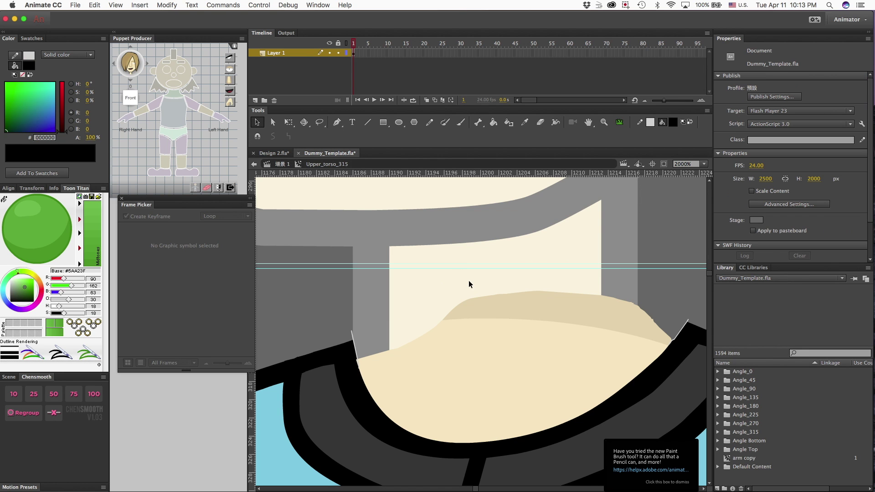
click(353, 341)
key(Delete)
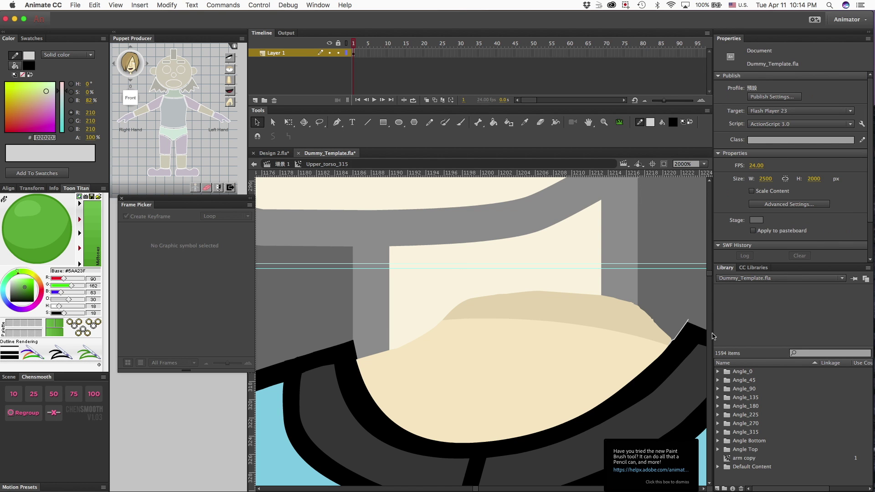
Step: Smooth the edge of the cream neck fill with Chensmooth 10, then deselect
click(642, 331)
click(559, 348)
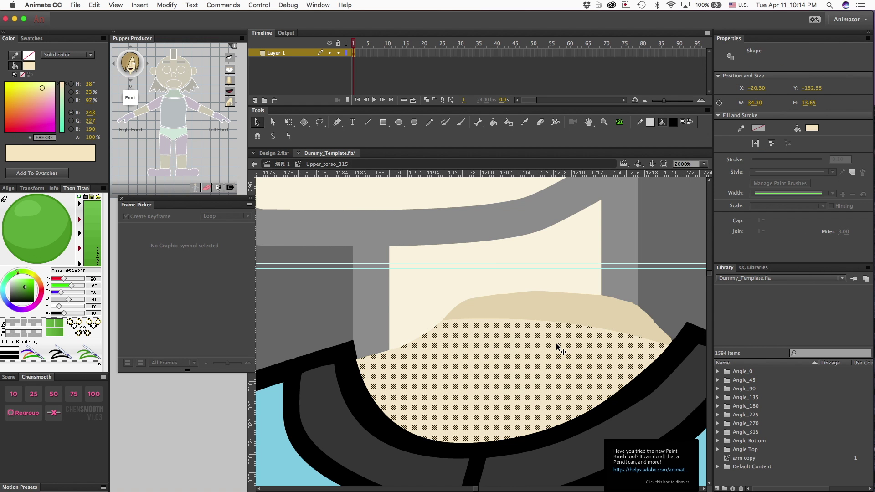
click(14, 393)
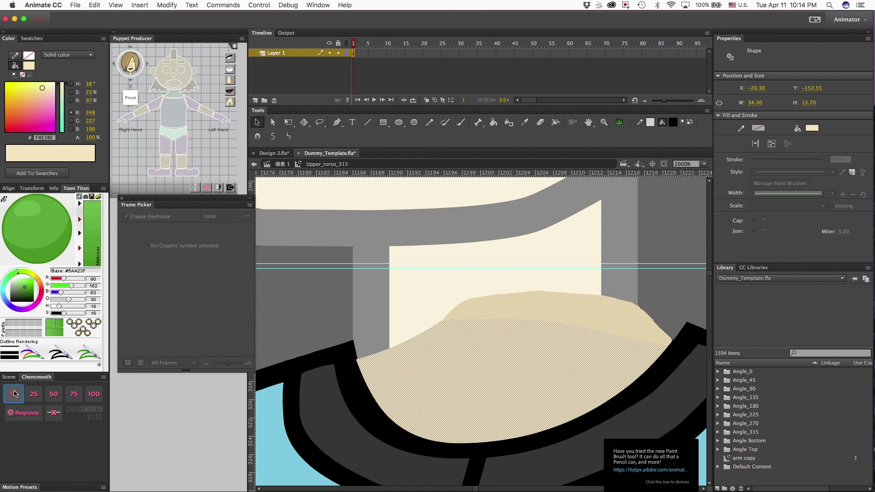
click(571, 268)
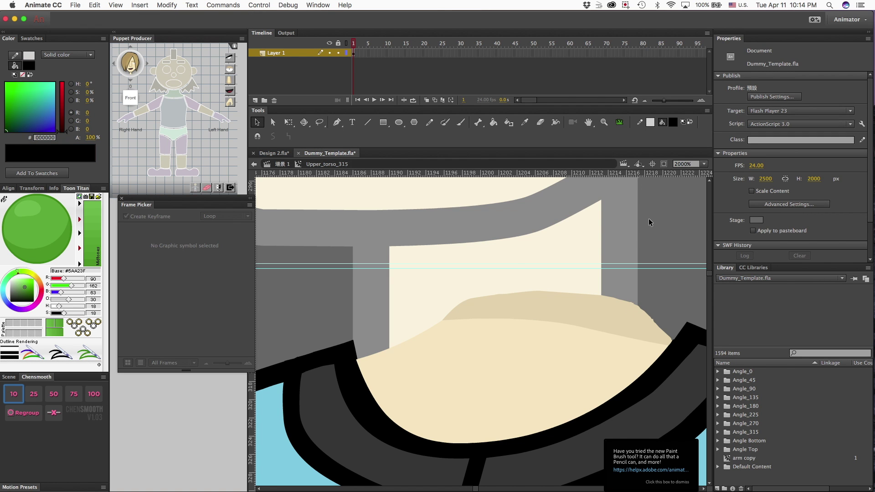
scroll(649, 218, down, 10)
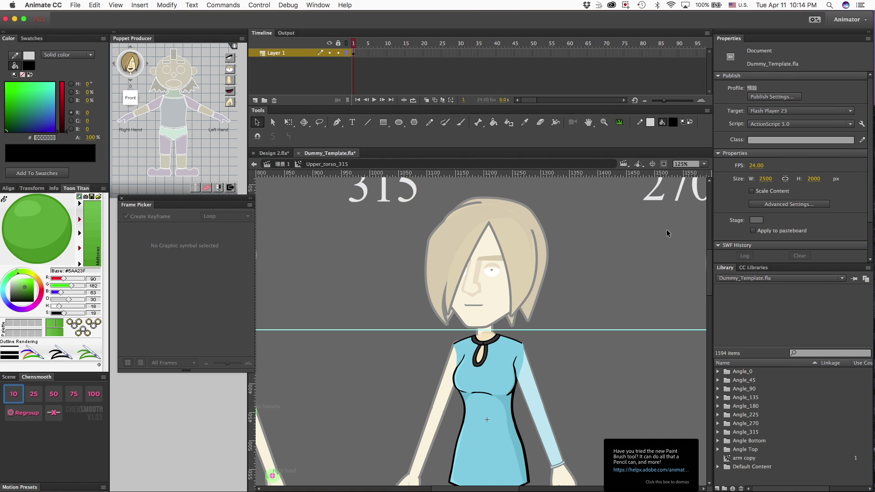
Step: Exit Upper_torso_315 to the main scene and deselect the torso instance
double_click(572, 296)
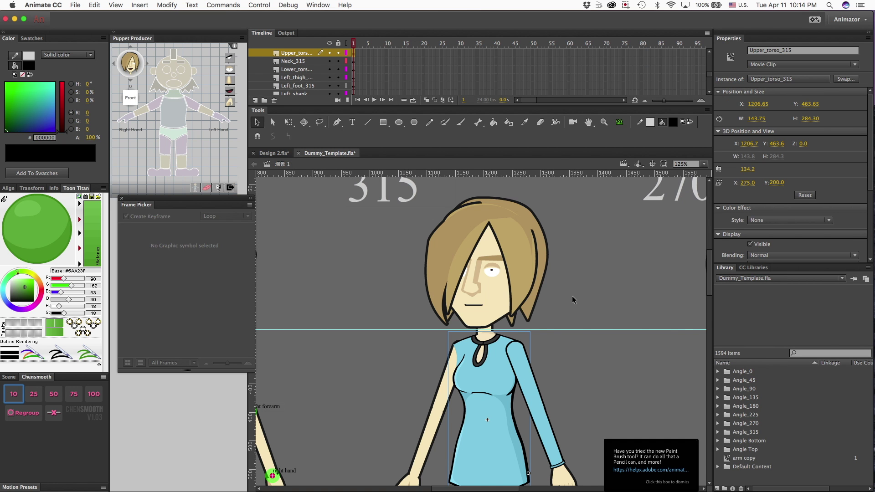
click(572, 300)
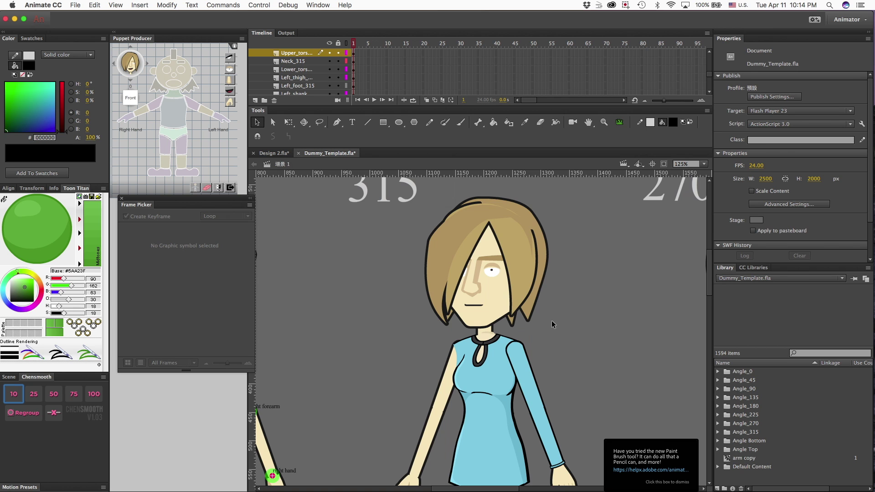
scroll(551, 321, up, 10)
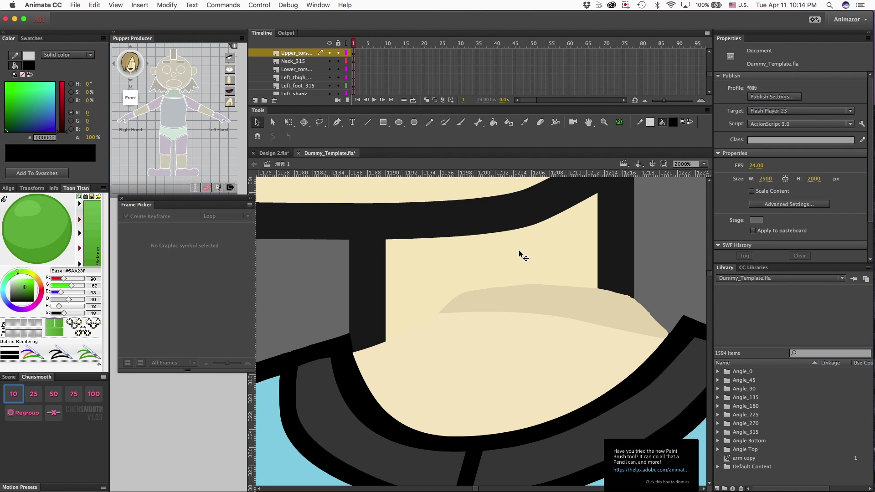
Step: Inside Upper_torso_315, brush black strokes where the collar's right end meets the neck
double_click(531, 260)
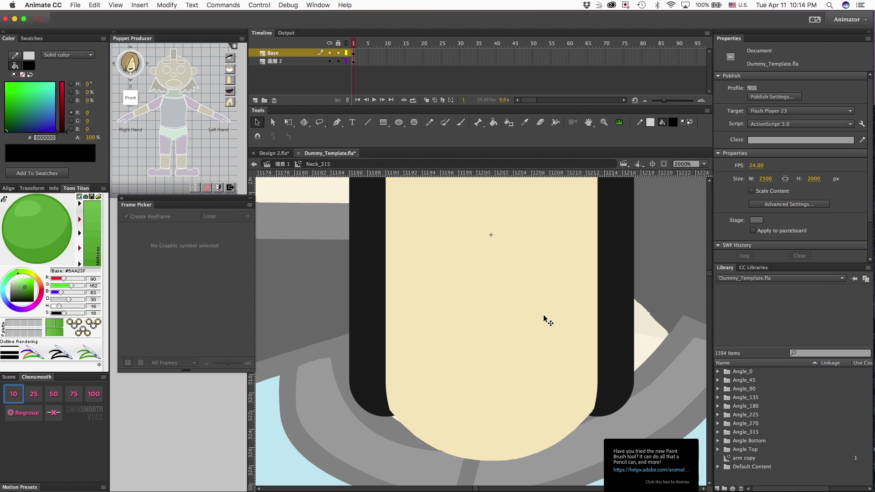
double_click(331, 264)
double_click(488, 353)
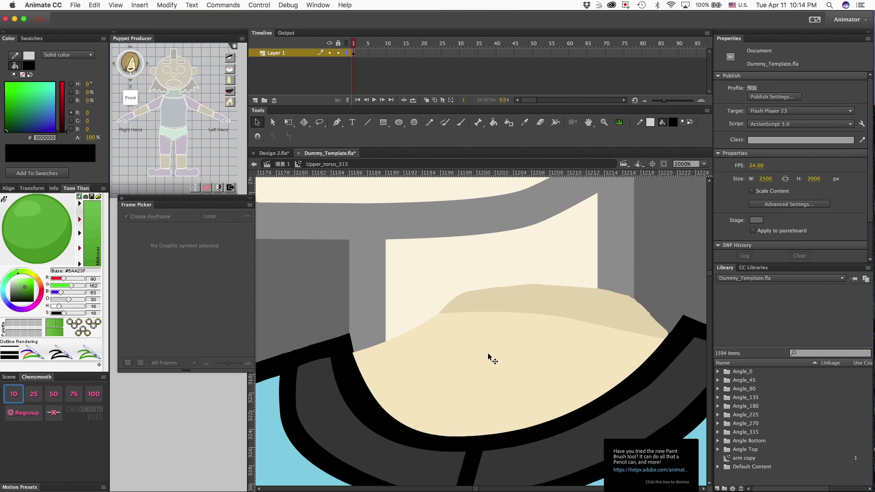
drag(20, 295, 3, 314)
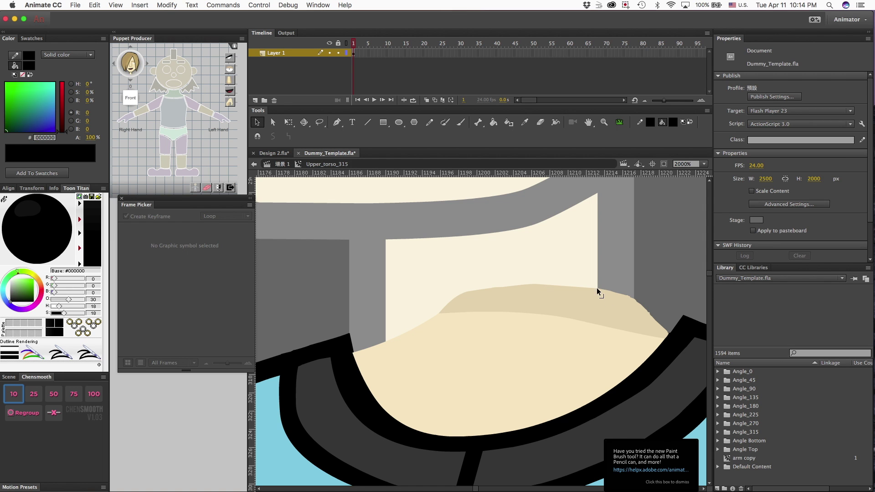
key(b)
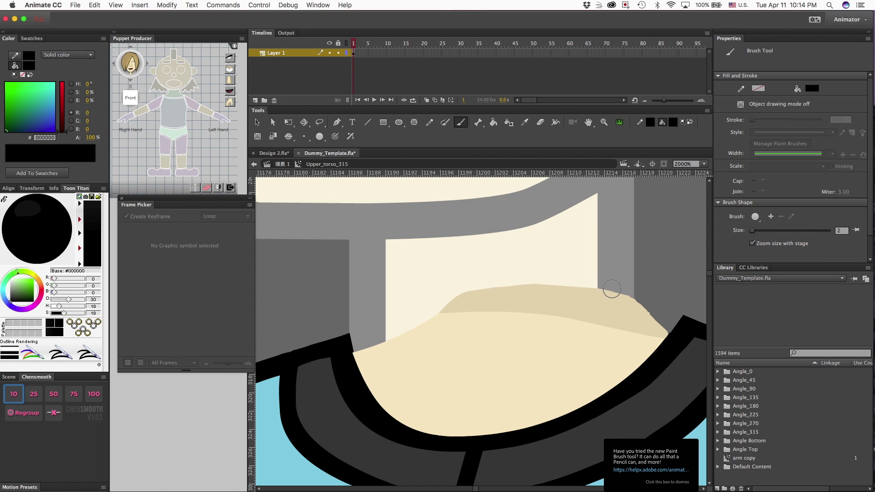
mouse_move(602, 297)
mouse_down()
mouse_move(616, 323)
mouse_move(656, 347)
mouse_up()
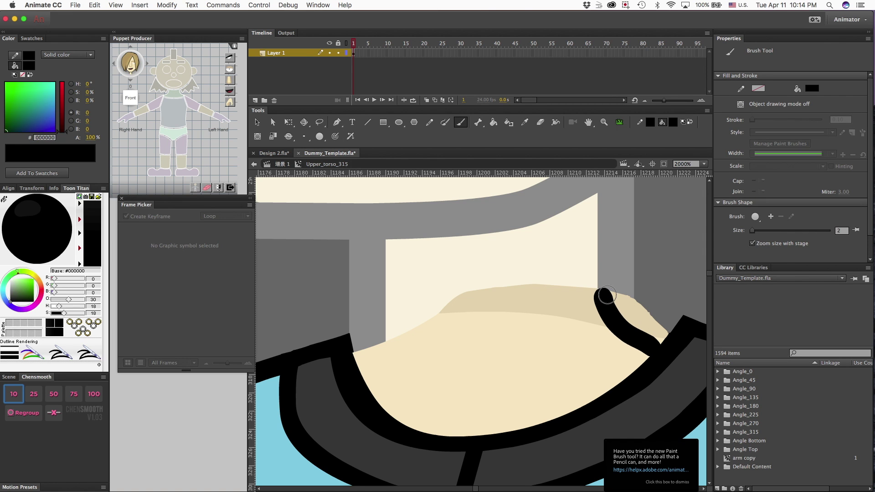
click(624, 295)
drag(624, 294, 665, 333)
key(super+z)
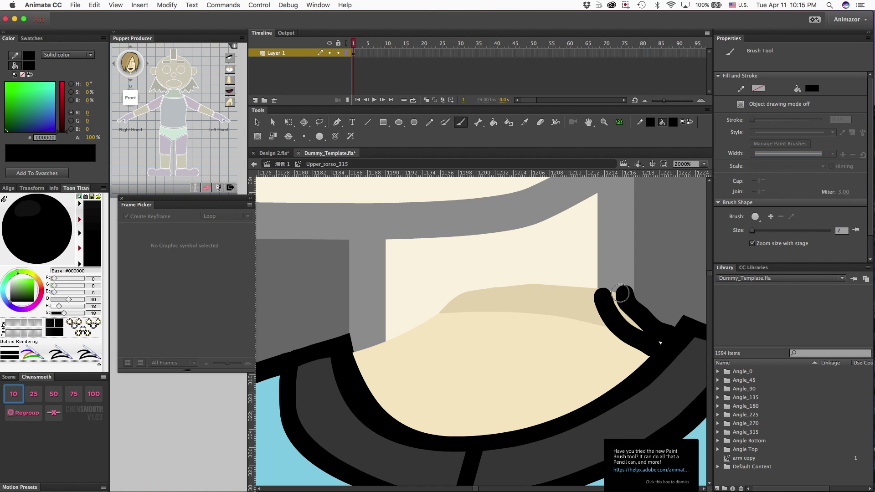
mouse_move(619, 291)
mouse_down()
mouse_move(652, 319)
mouse_move(680, 324)
mouse_move(656, 341)
mouse_move(617, 292)
mouse_up()
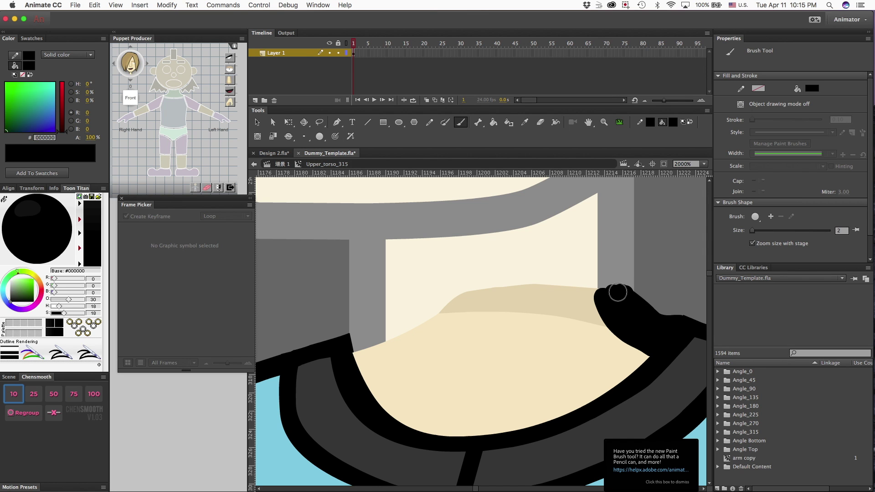
Step: Smooth the black collar tip with Chensmooth and round off its upper-left contour
key(v)
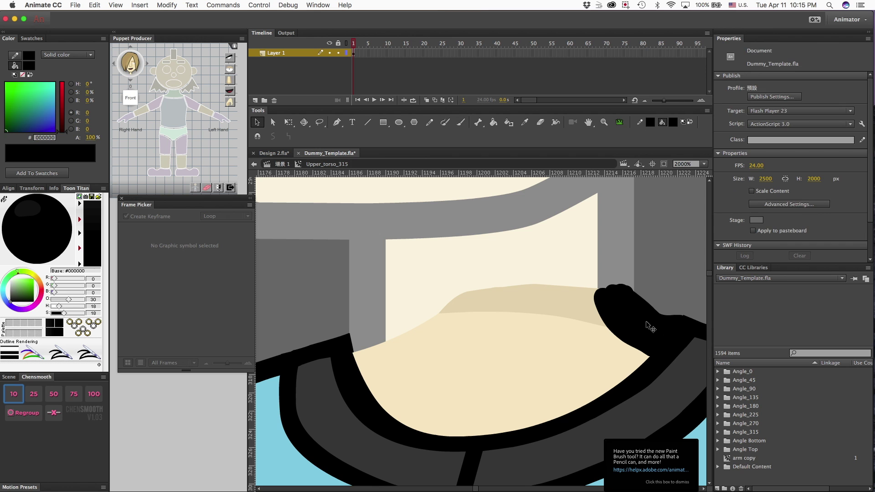
click(649, 326)
click(621, 278)
drag(589, 266, 659, 347)
click(14, 394)
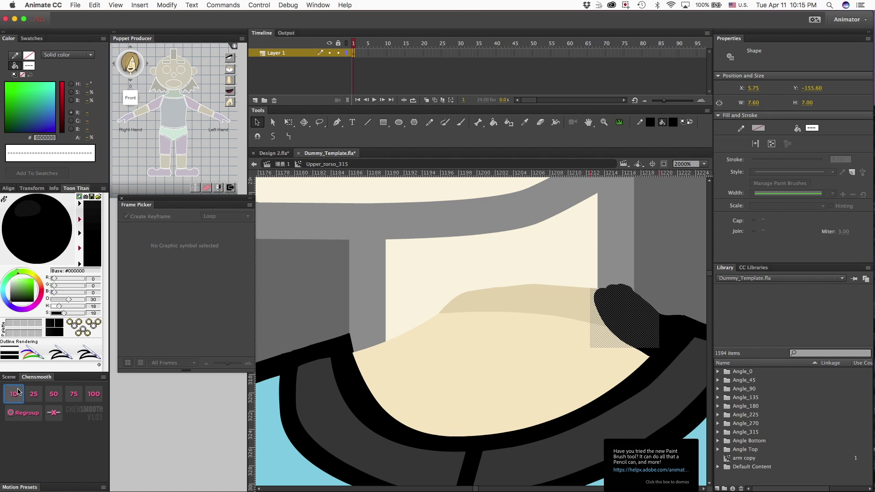
click(646, 266)
drag(592, 297, 618, 288)
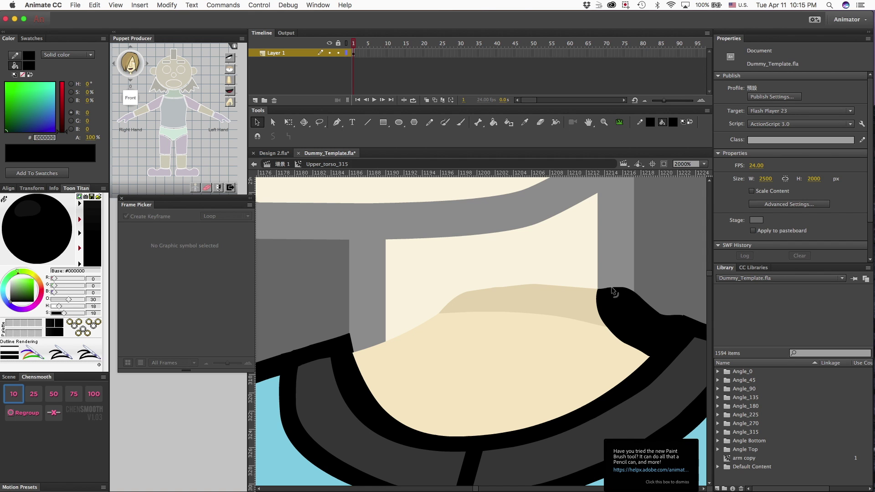
key(super+minus)
key(super+minus)
key(super+minus)
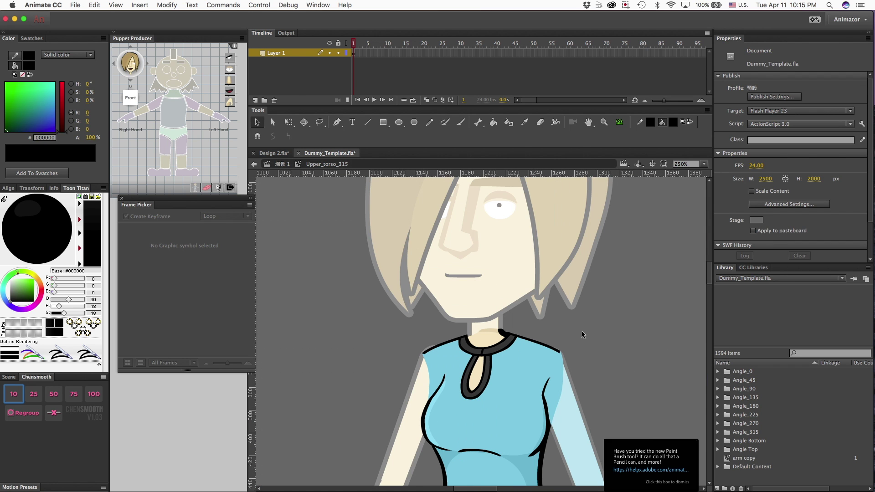
Step: Back in the main scene, sample the neck's cream colour F8E3B9 with the Eyedropper
double_click(581, 330)
click(606, 326)
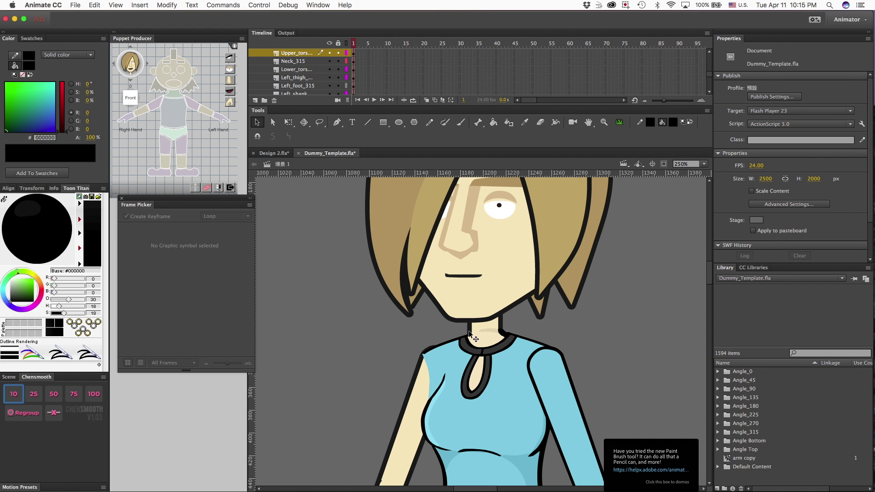
scroll(469, 333, up, 5)
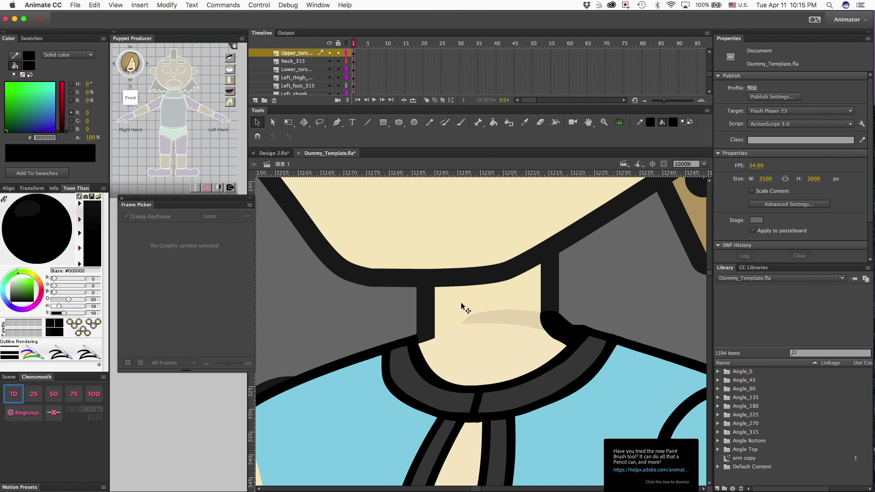
key(i)
click(453, 227)
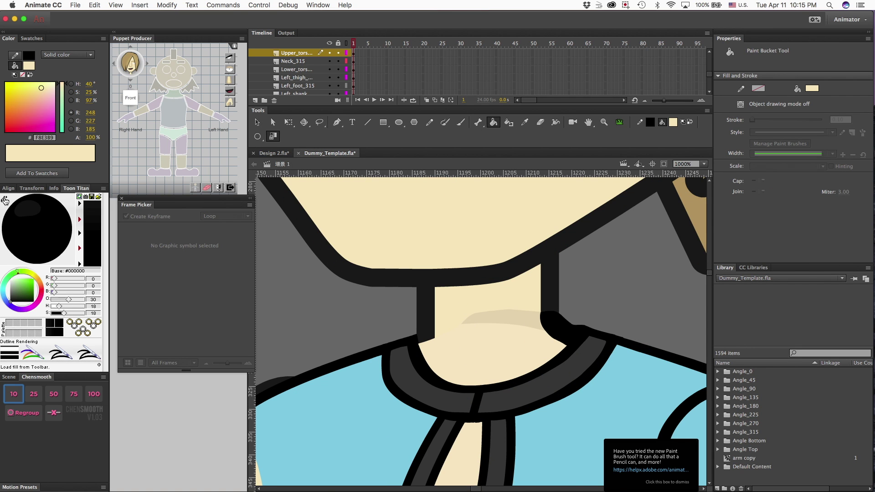
click(4, 199)
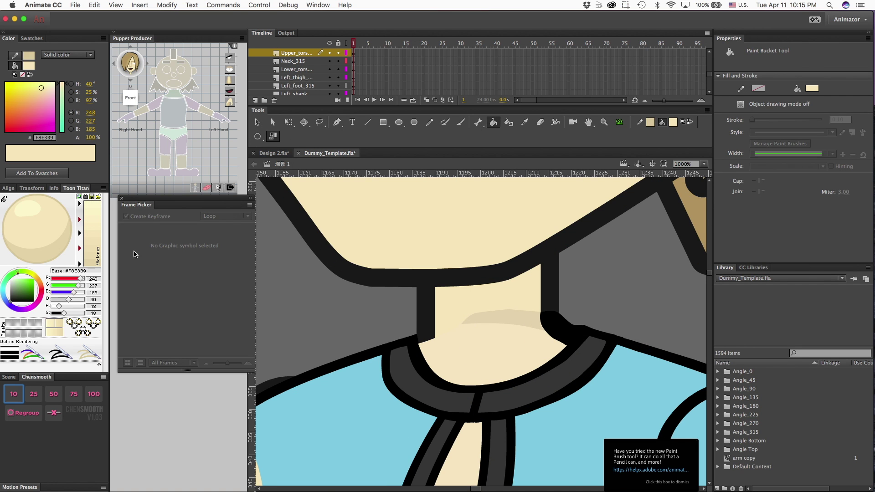
Step: Inspect the neck fill and shaded shapes inside Upper_torso_315, then return to Scene 1
key(v)
double_click(452, 351)
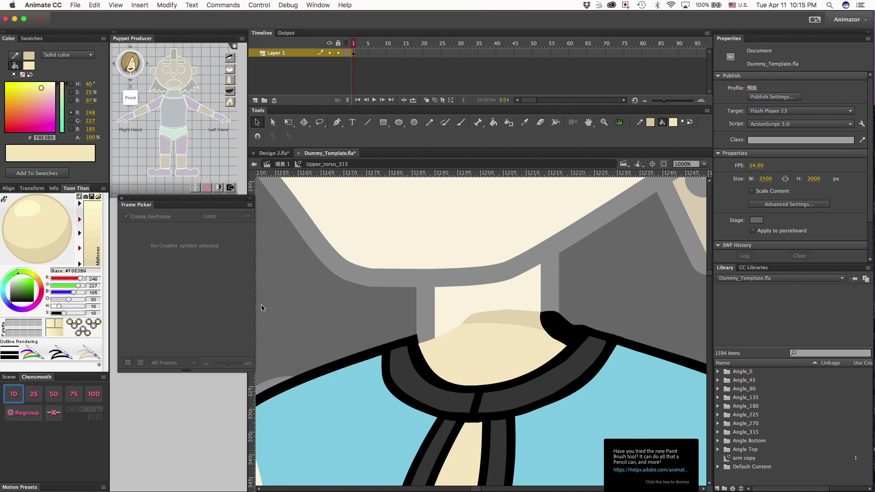
click(491, 346)
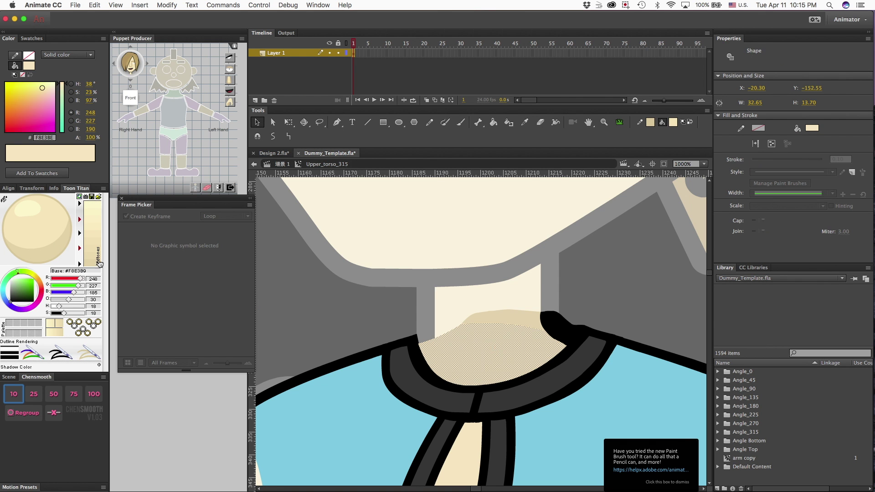
double_click(313, 297)
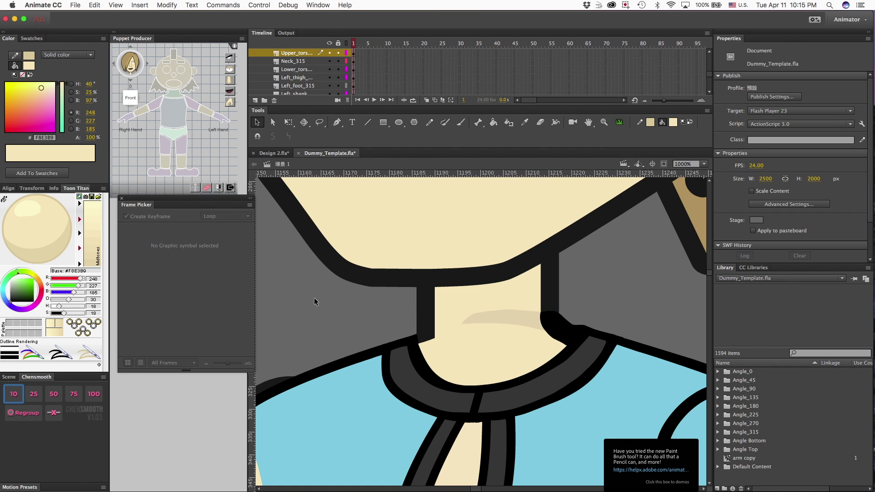
double_click(476, 355)
click(510, 314)
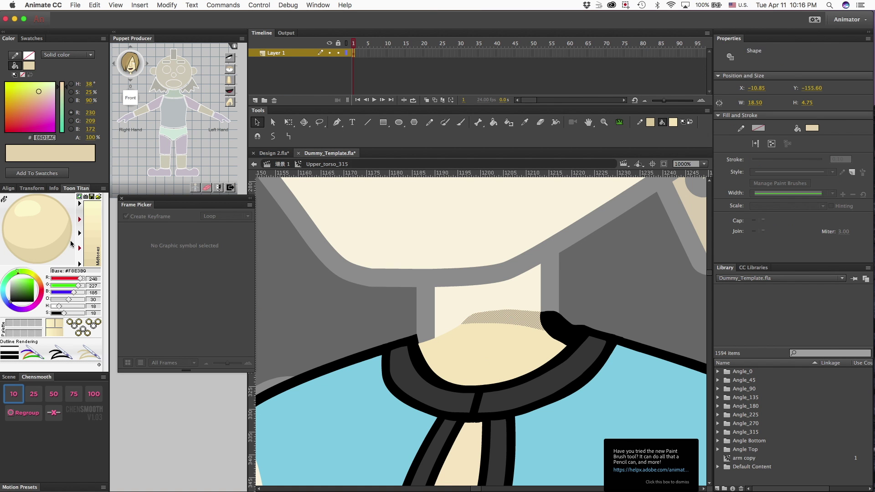
double_click(298, 292)
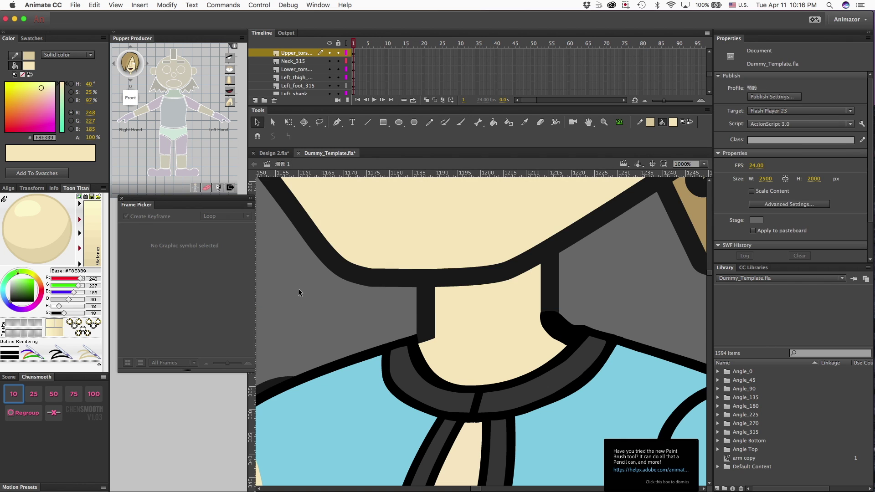
key(super+minus)
key(super+minus)
key(super+minus)
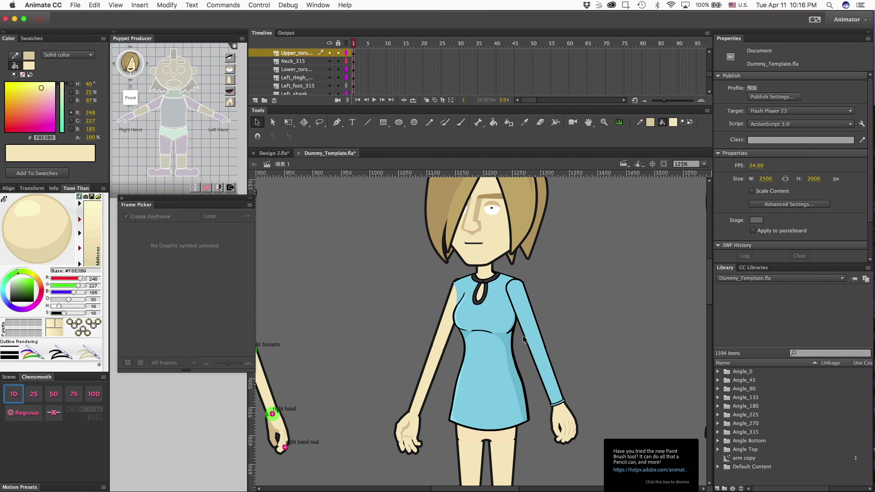